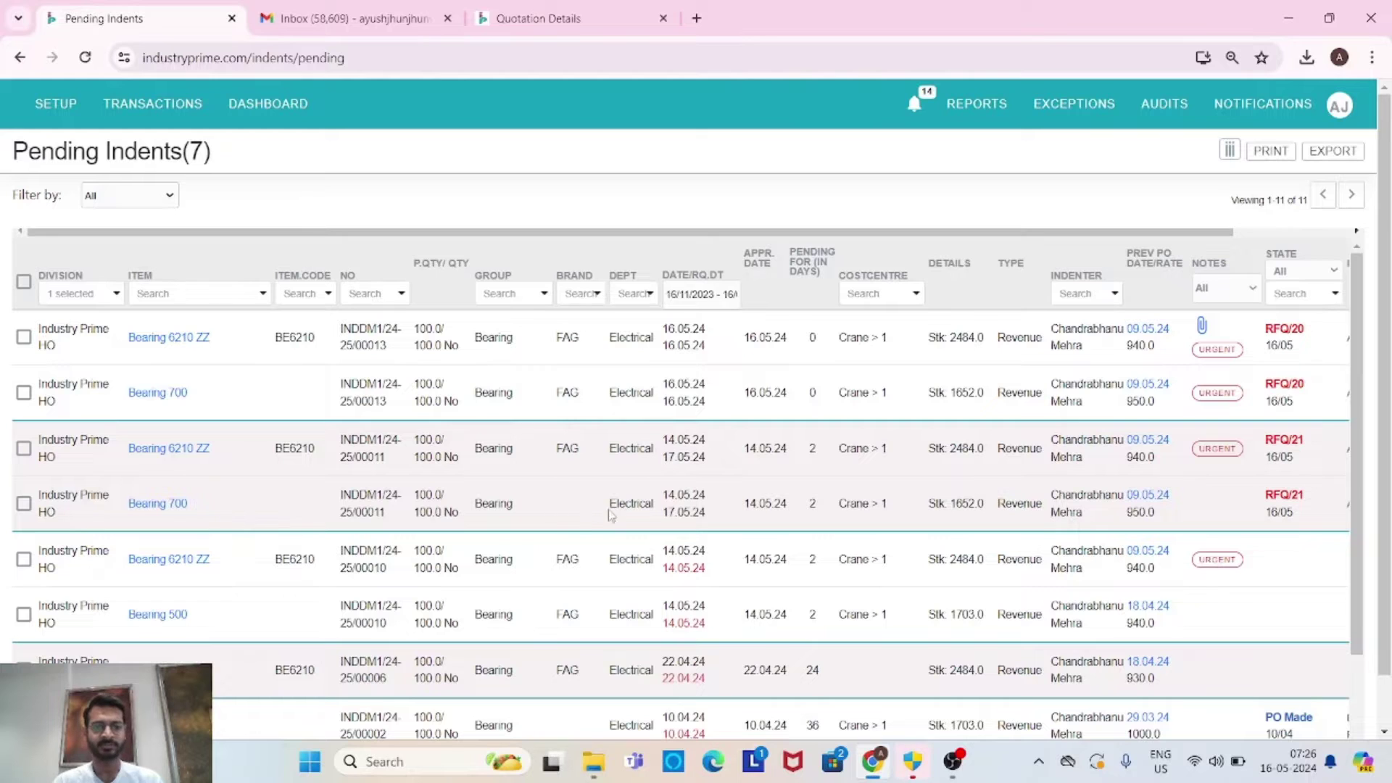
- Open the quotation comparison for the pending Bearing 6210 ZZ indent under RFQ/21 and start a negotiation on it
scroll(612, 516, right, 3)
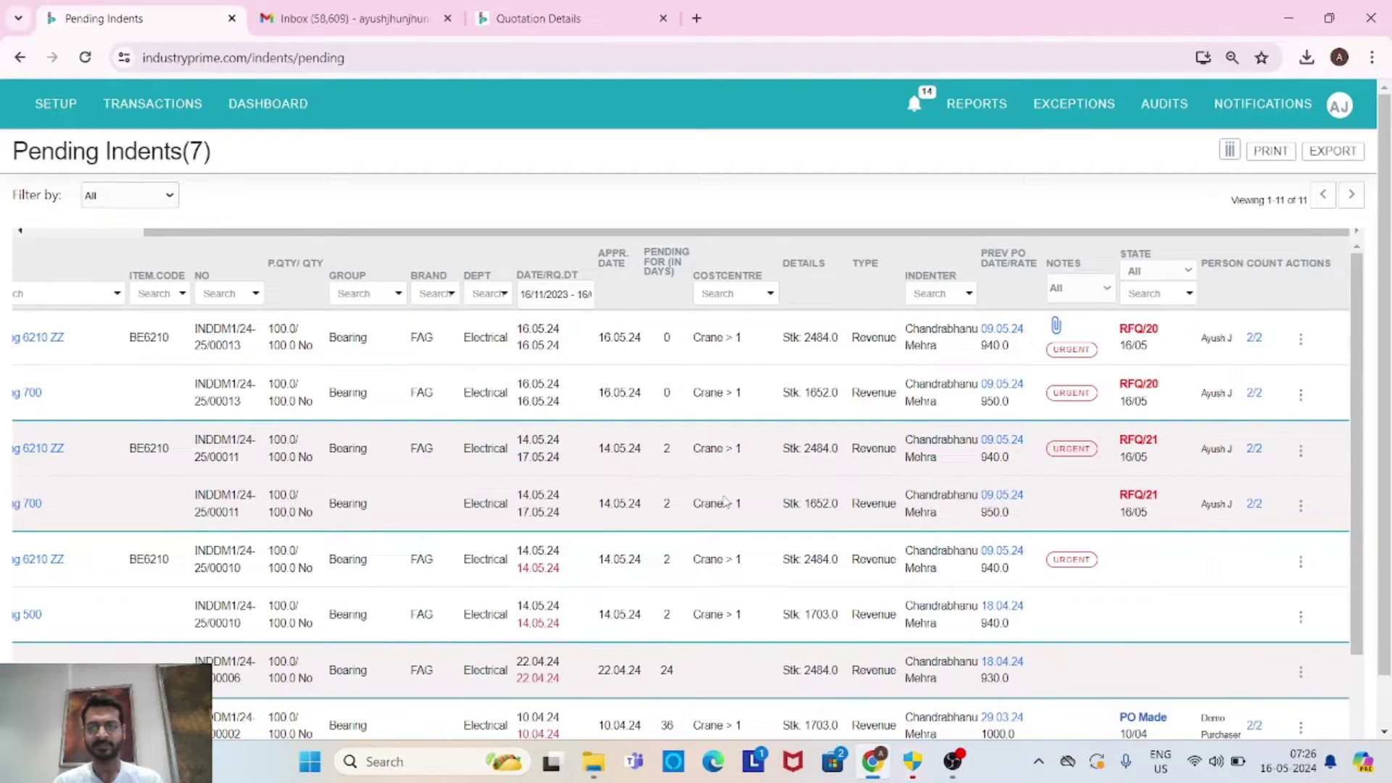
click(1256, 455)
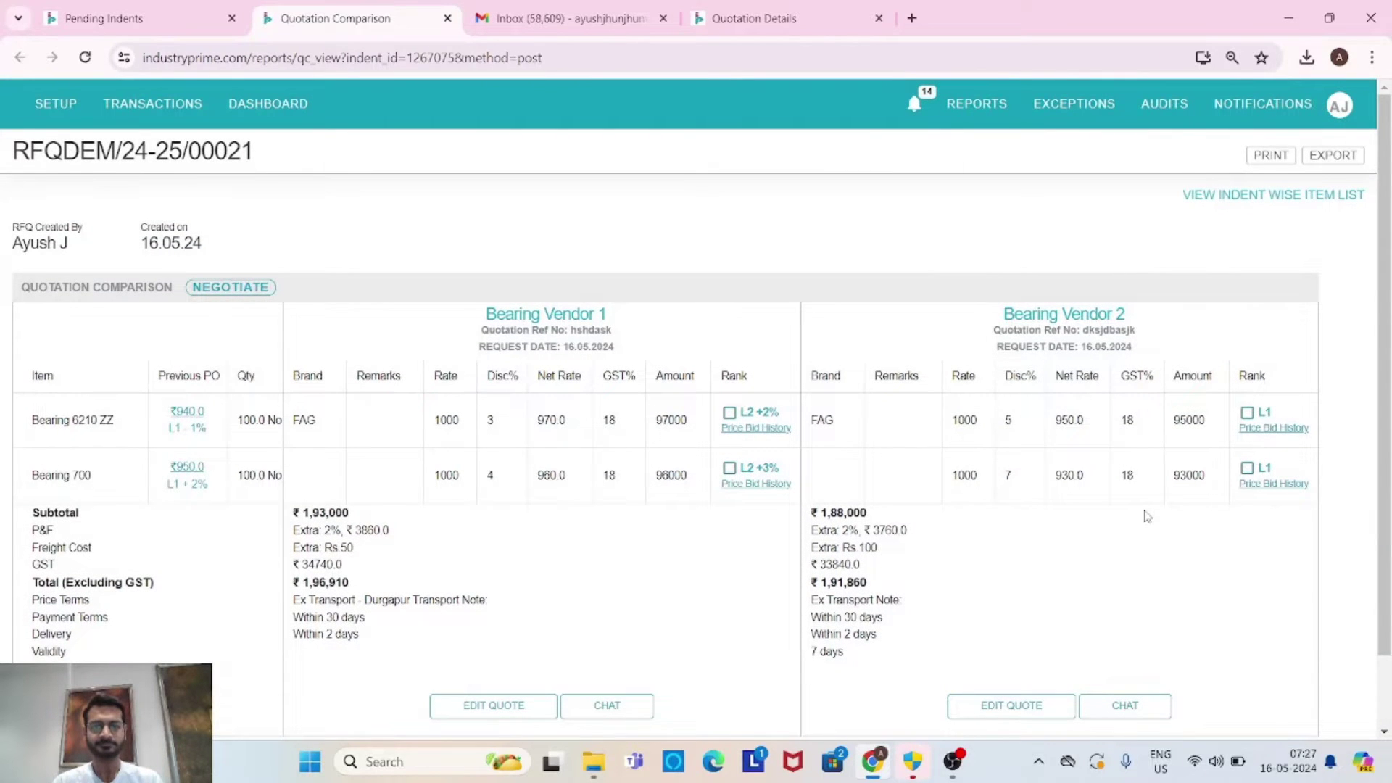
scroll(1145, 515, down, 1)
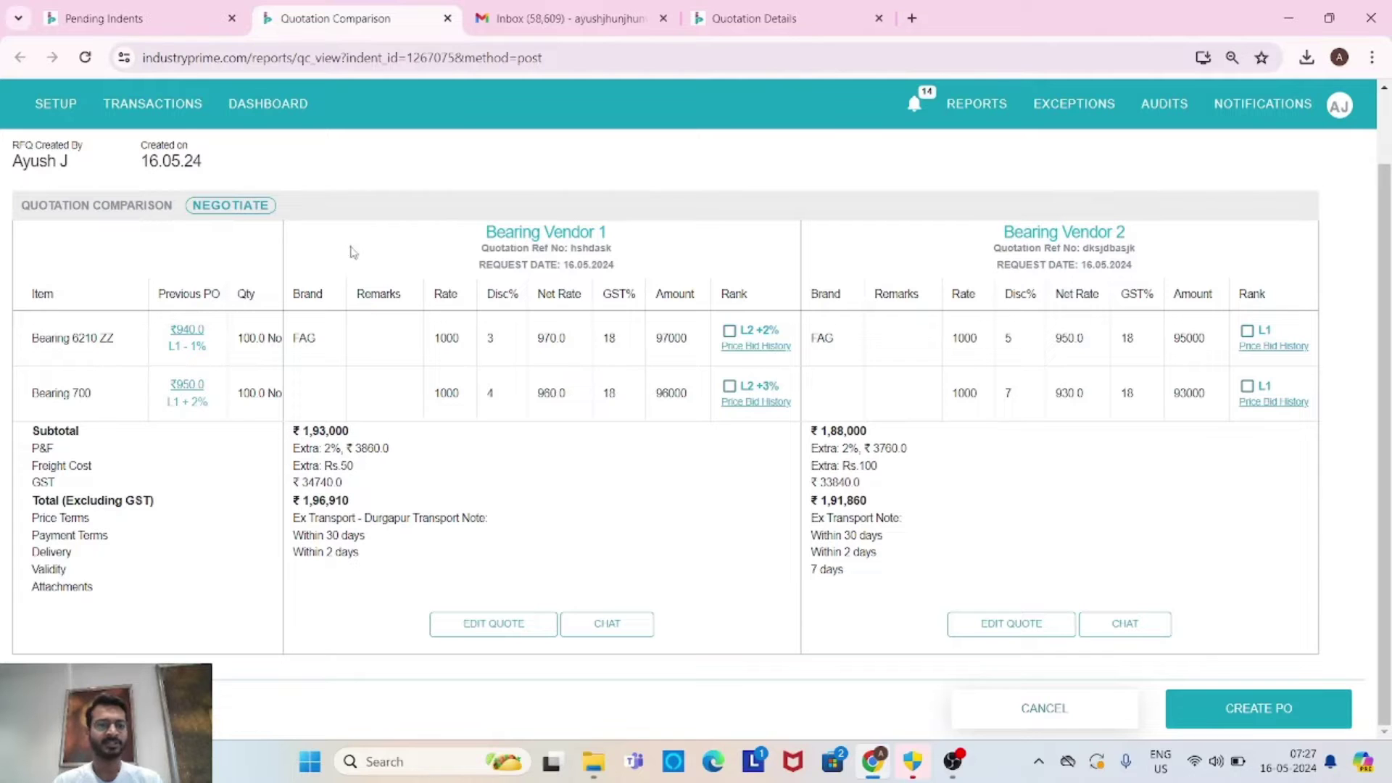
click(235, 206)
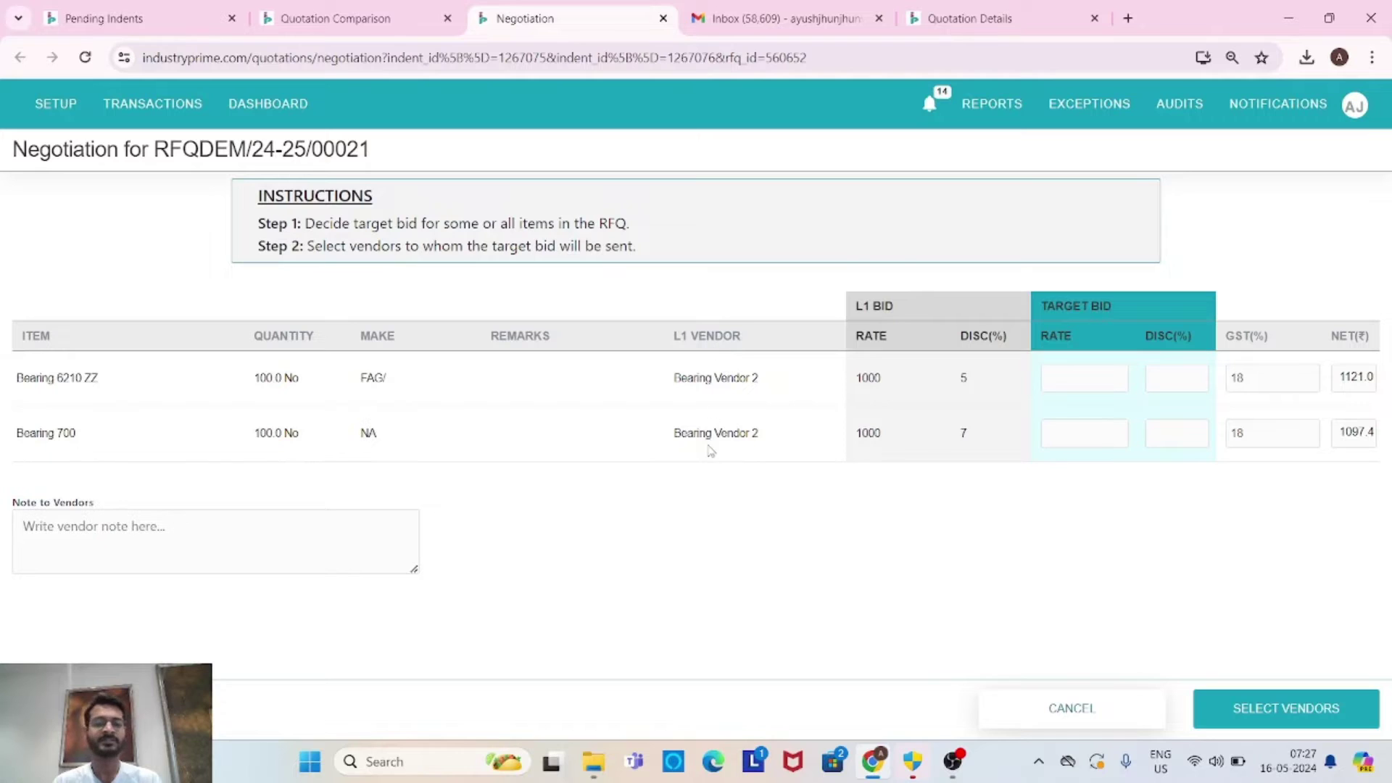
- Set the target bid for both Bearing 6210 ZZ and Bearing 700 to a rate of 1000 with a 10% discount
click(1073, 379)
text(1000)
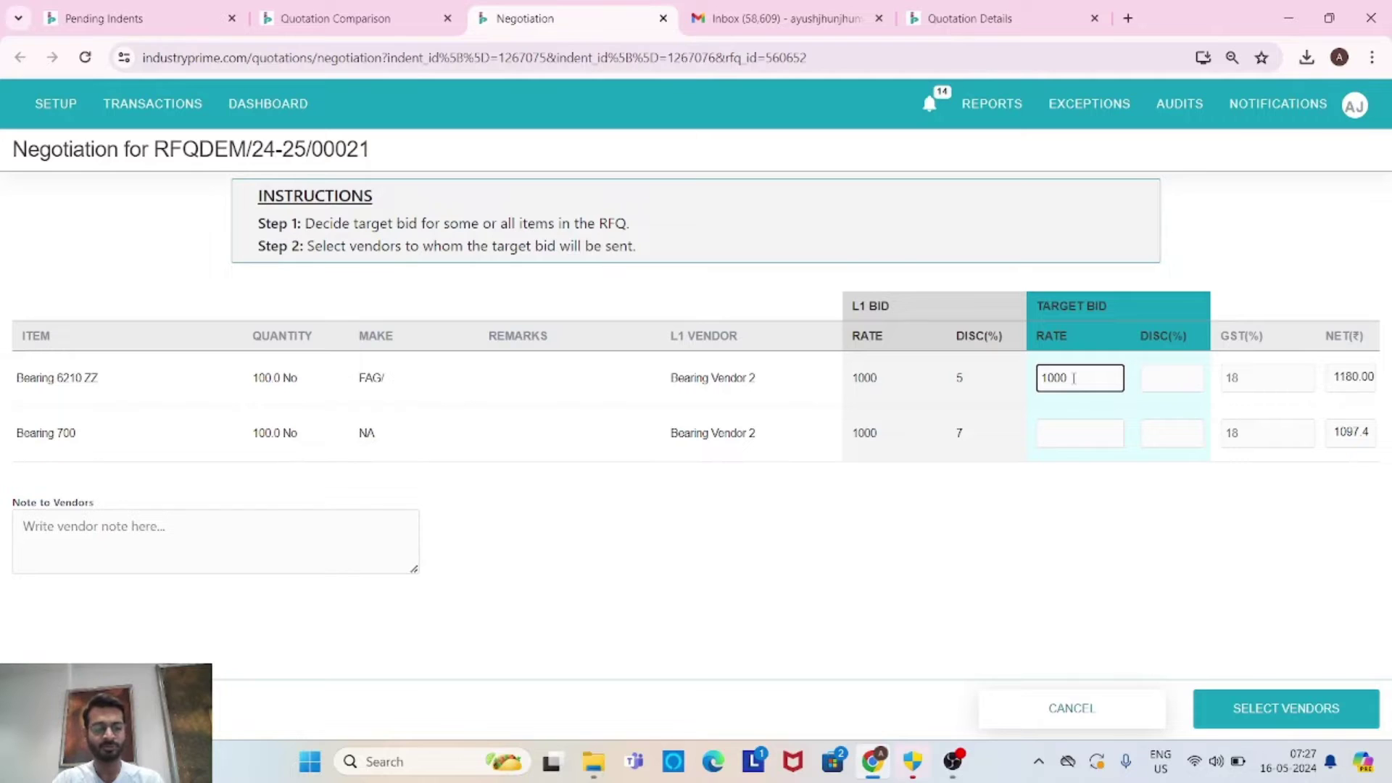
key(Tab)
text(10)
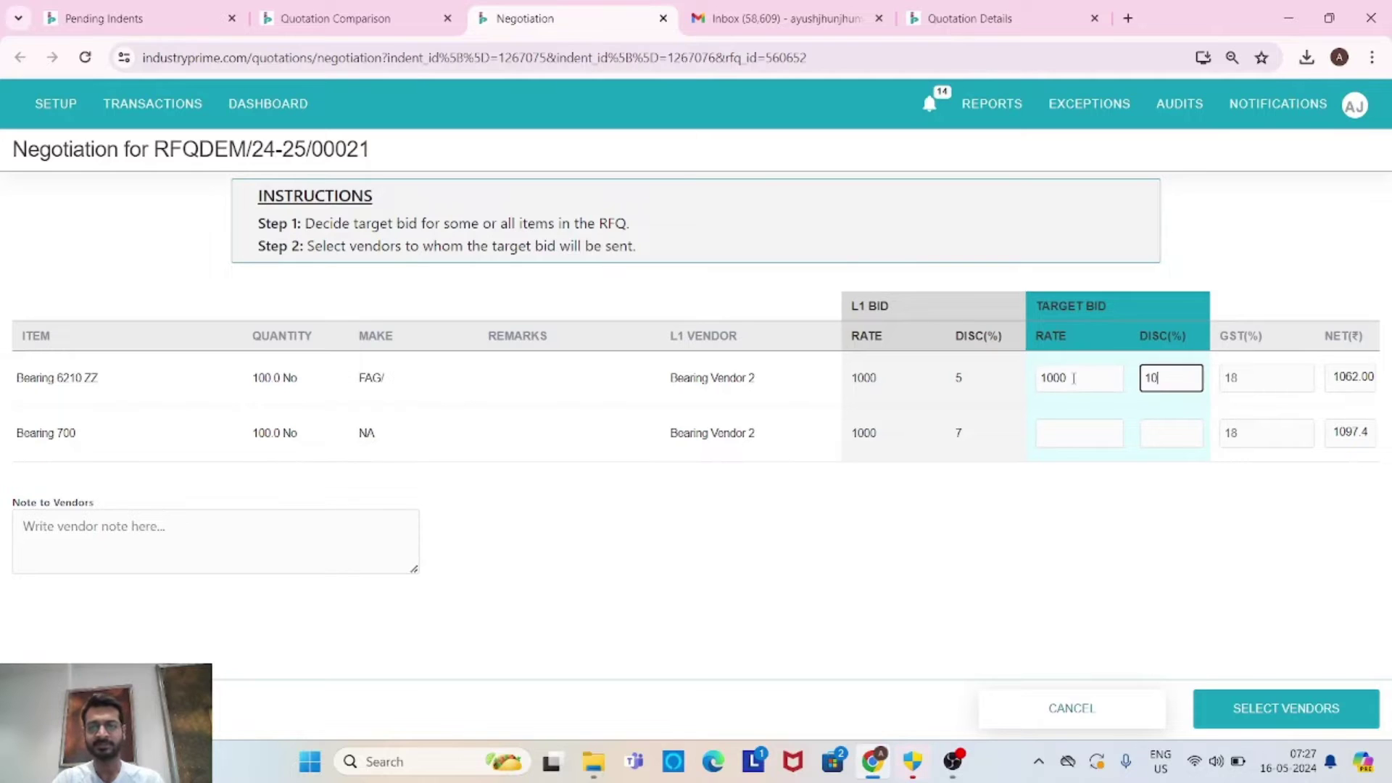
click(1059, 435)
text(1000)
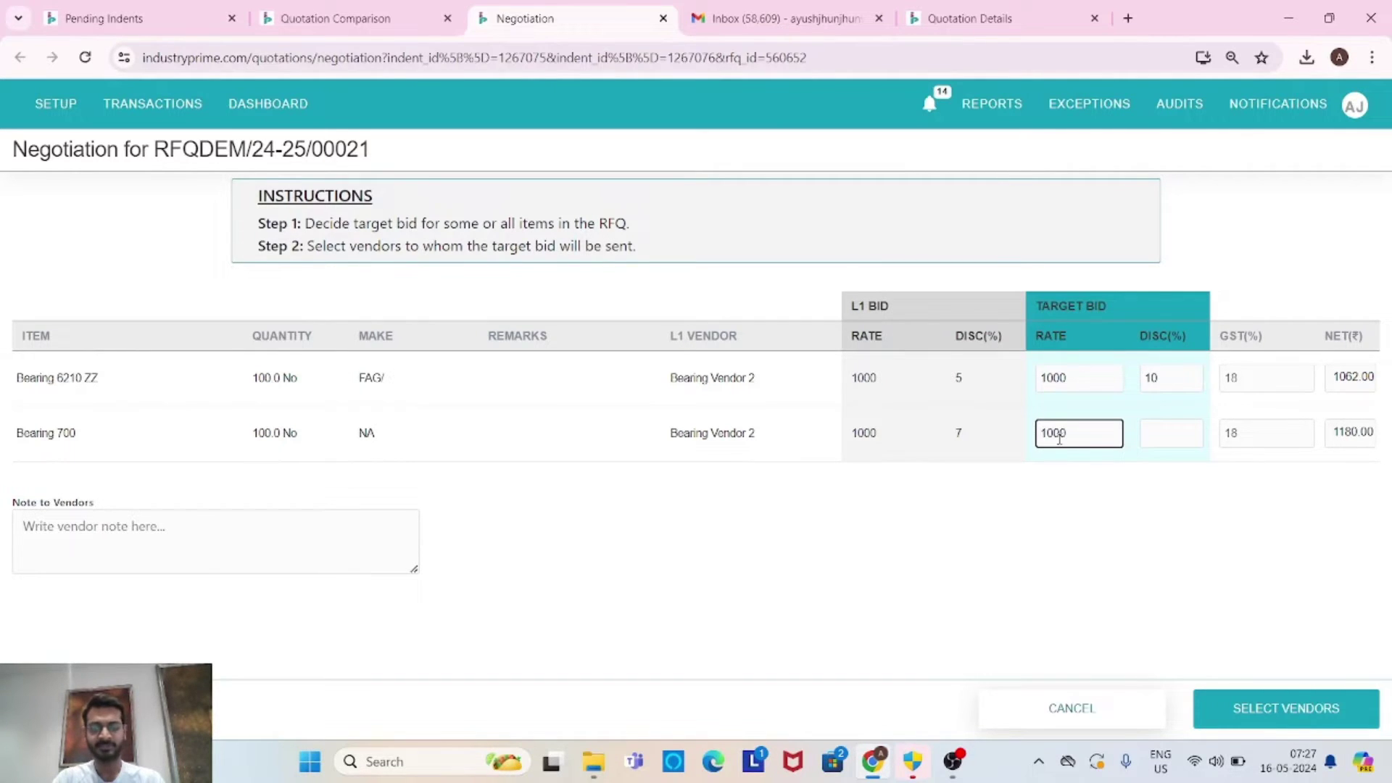
key(Tab)
text(10)
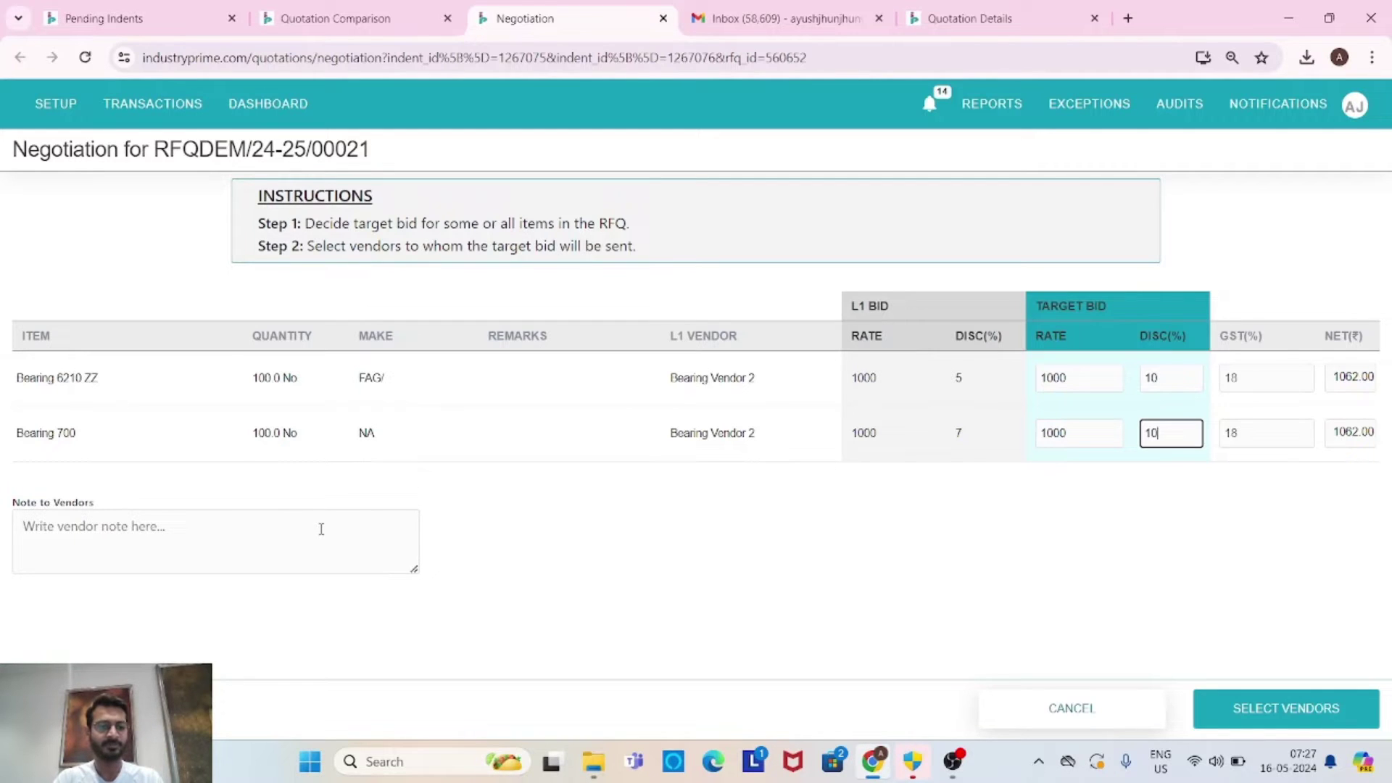
- Add the note to vendors "Please remove P&F cost"
click(321, 529)
text(P)
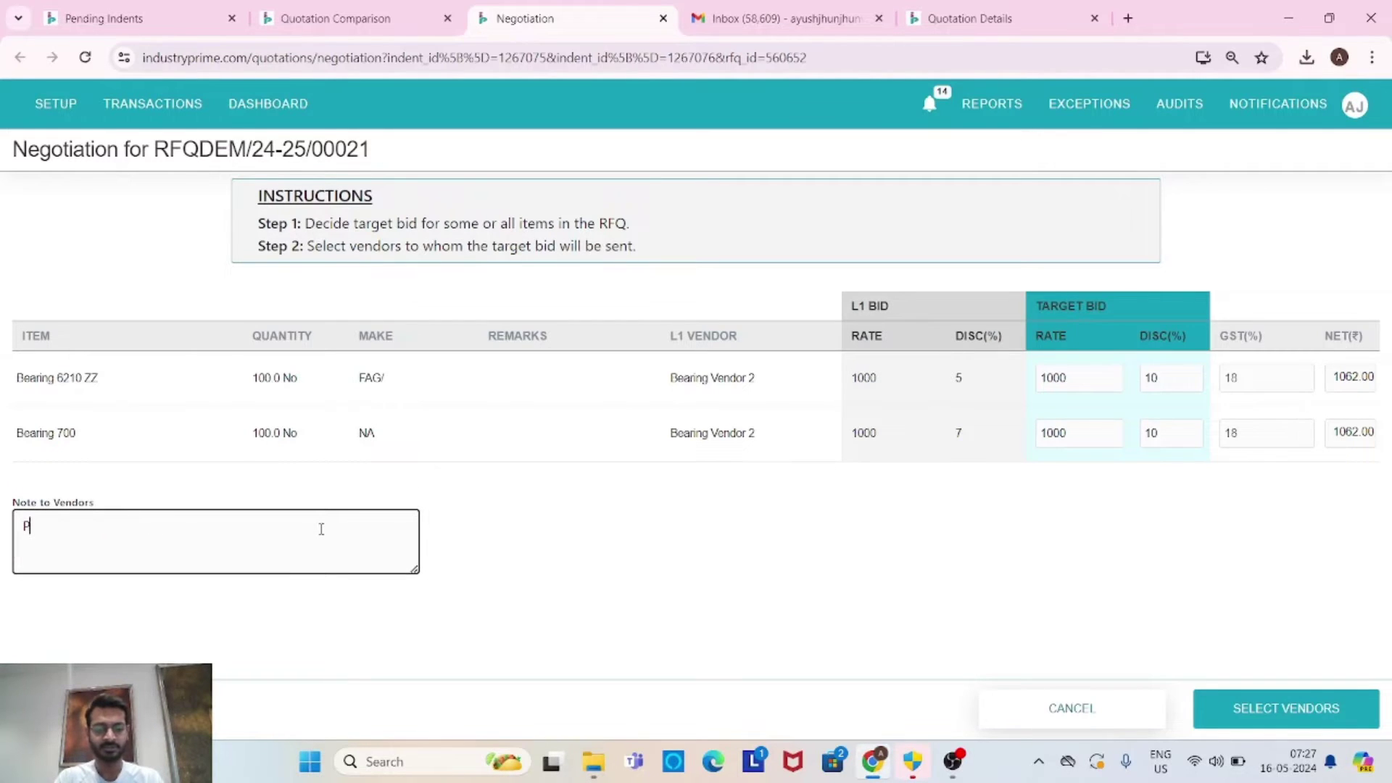
text(lease remove P&)
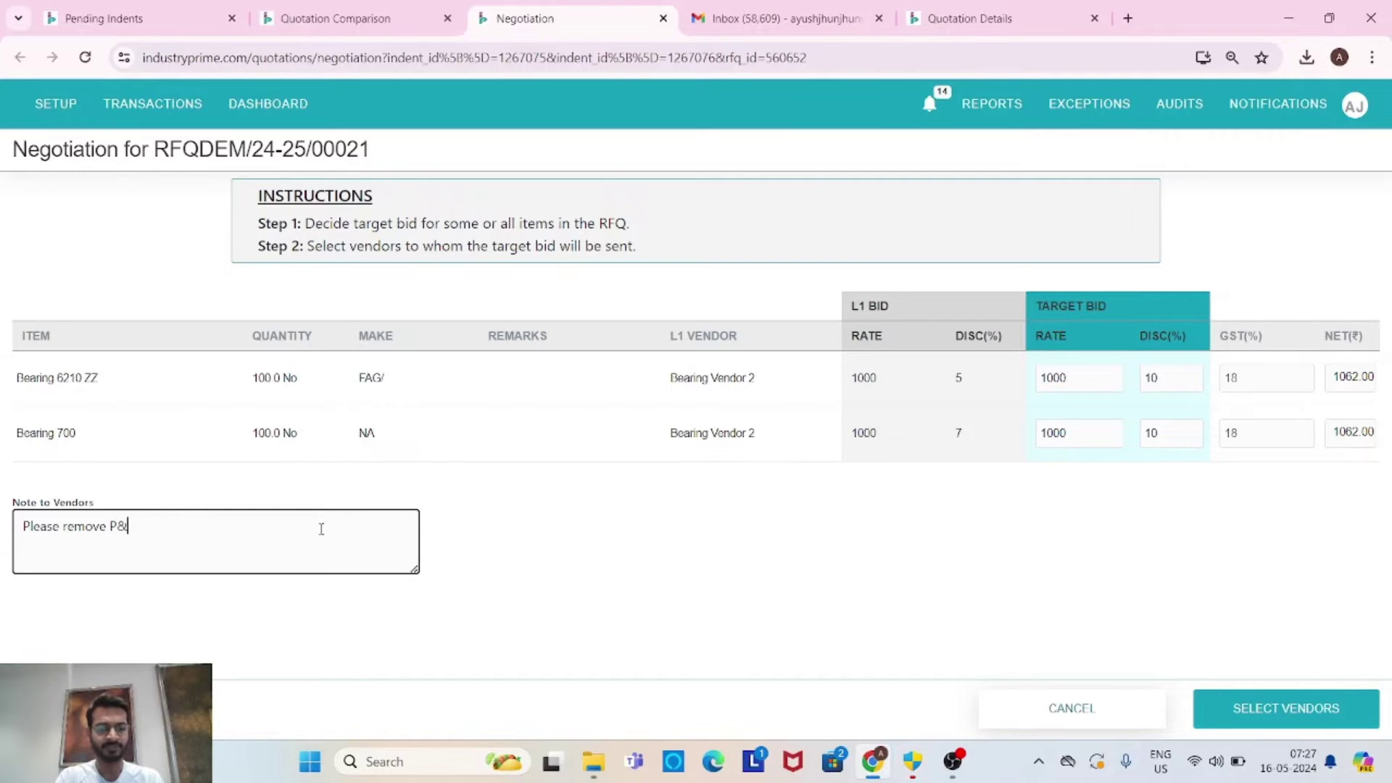
text(F cost)
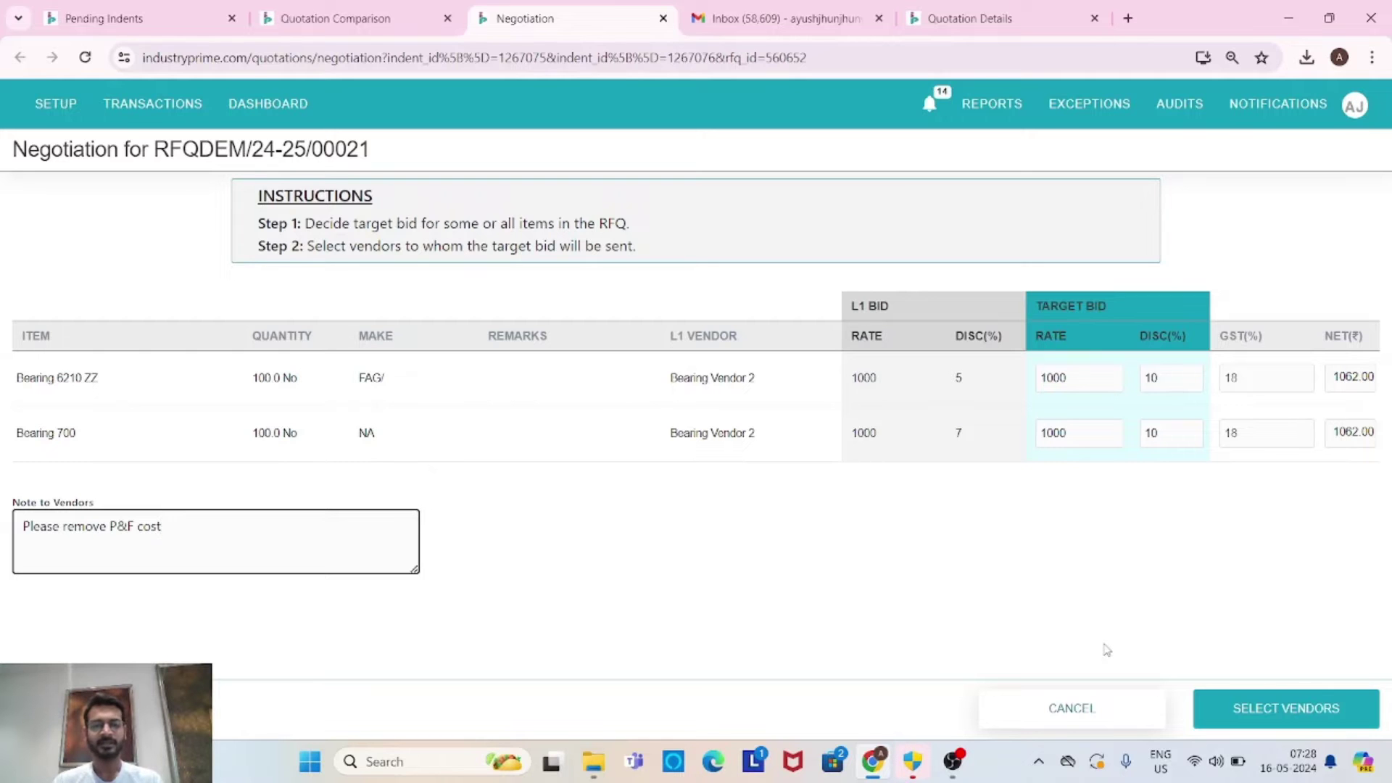
- Select Bearing Vendor 1 and Bearing Vendor 2 as recipients and send them the counter offer
click(1268, 702)
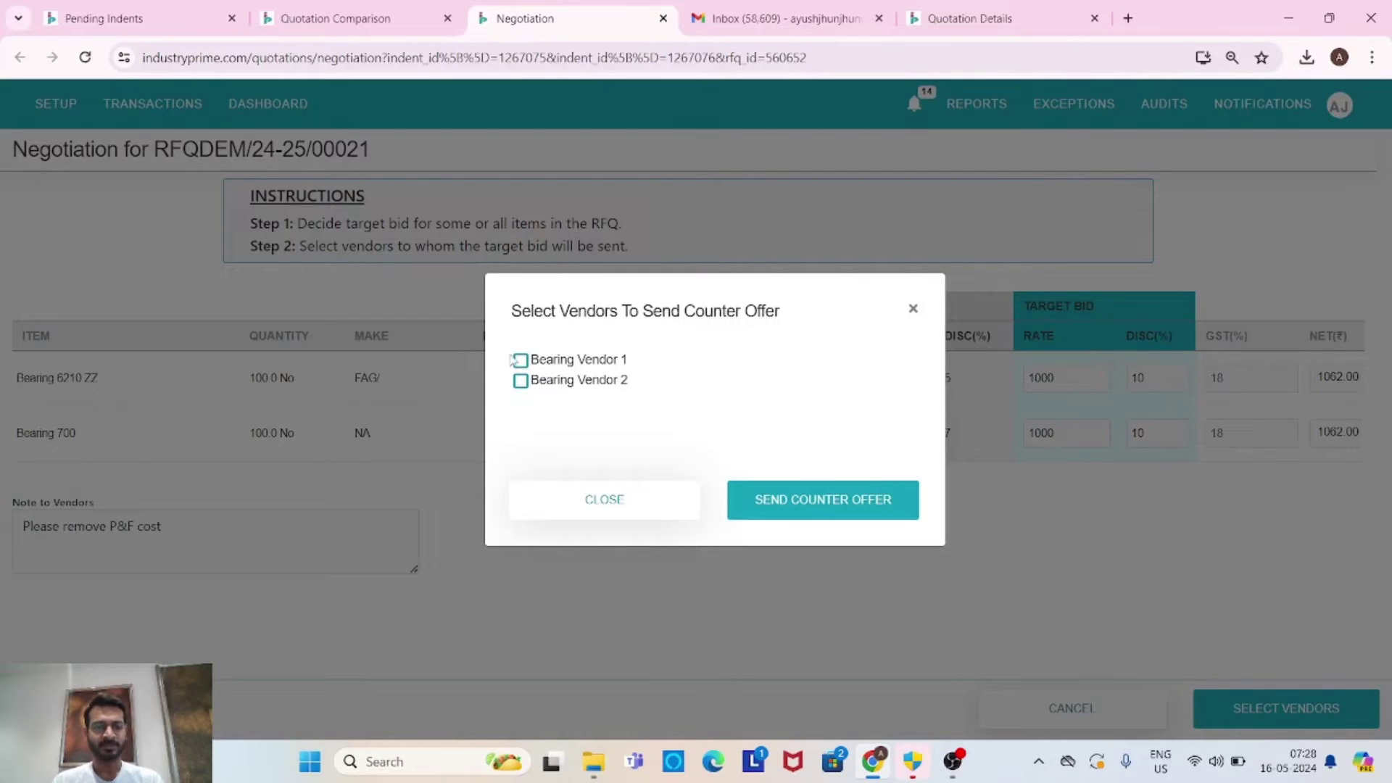
click(520, 361)
click(520, 383)
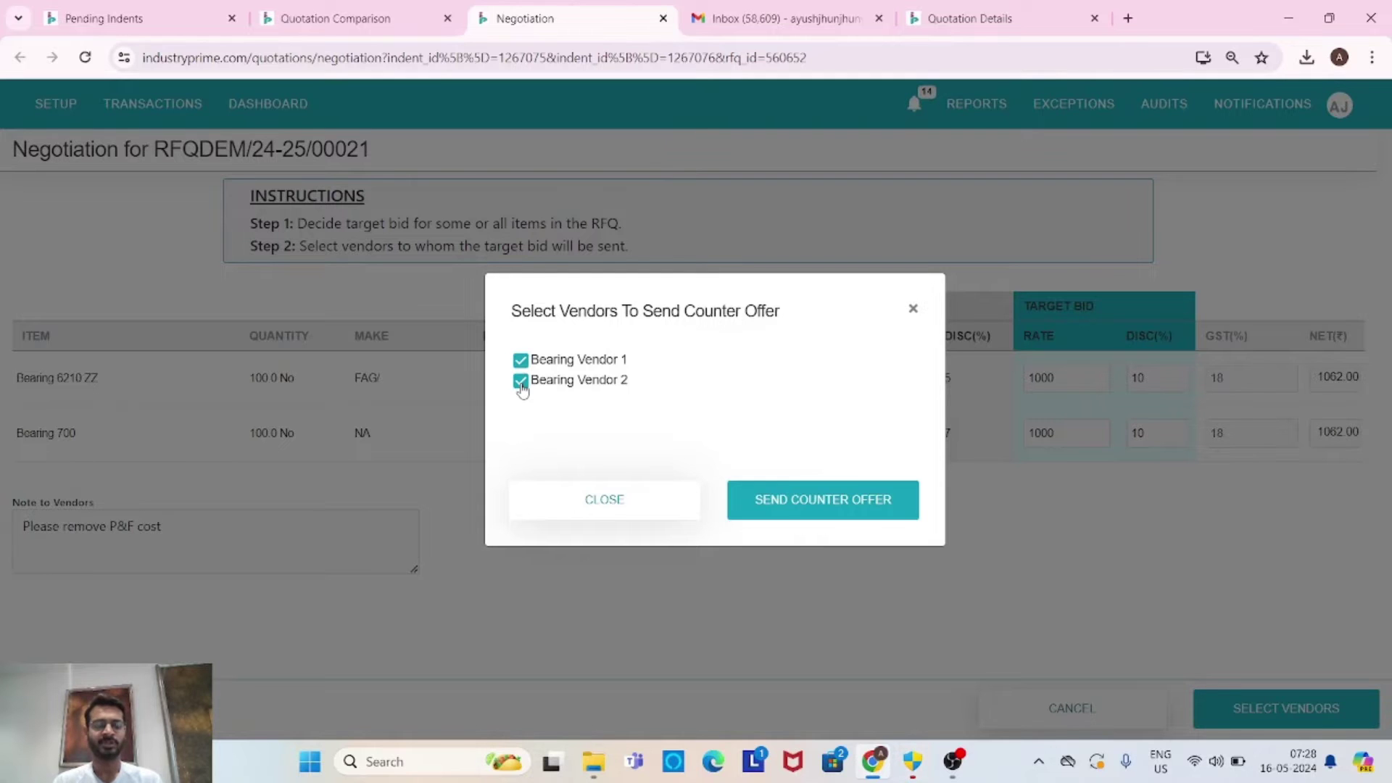
click(809, 498)
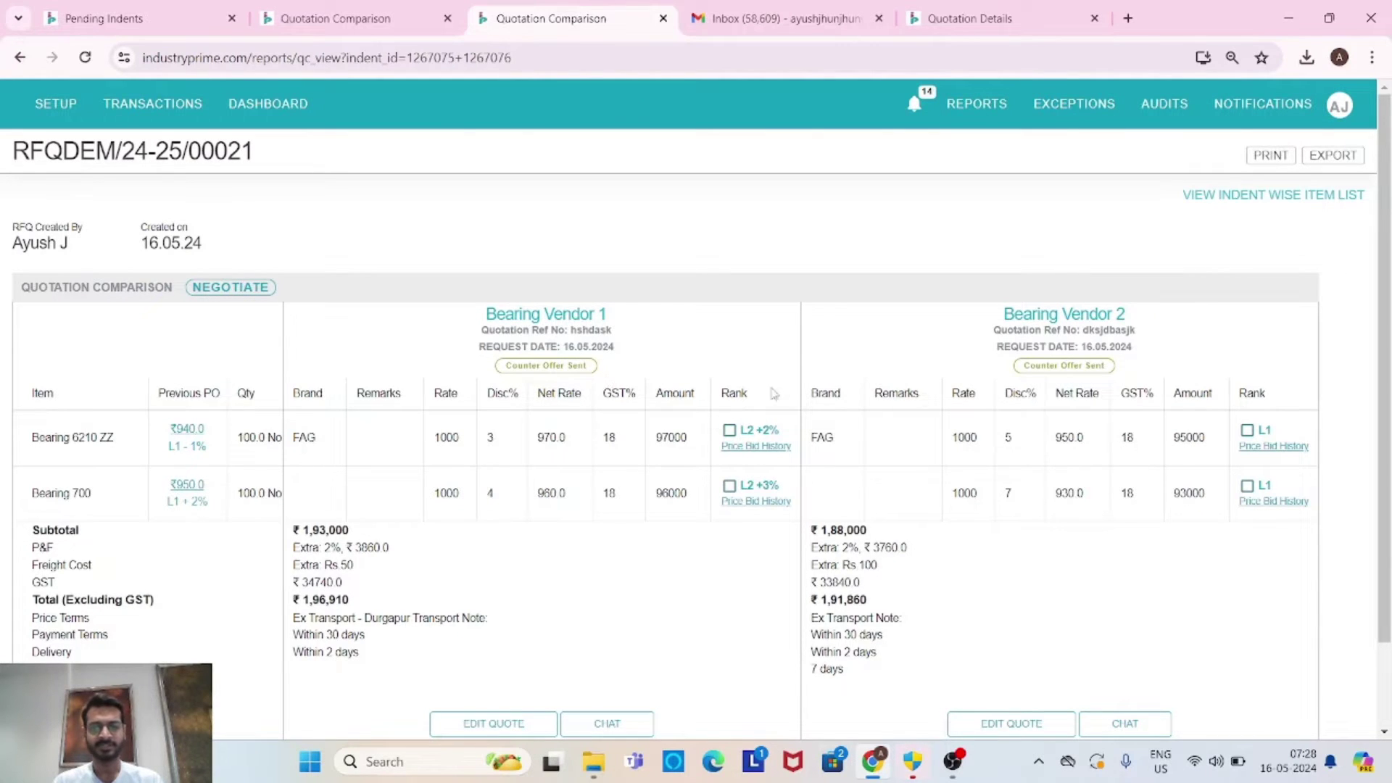
- Review Bearing Vendor 2's price bid history for Bearing 6210 ZZ, and close it
click(1273, 447)
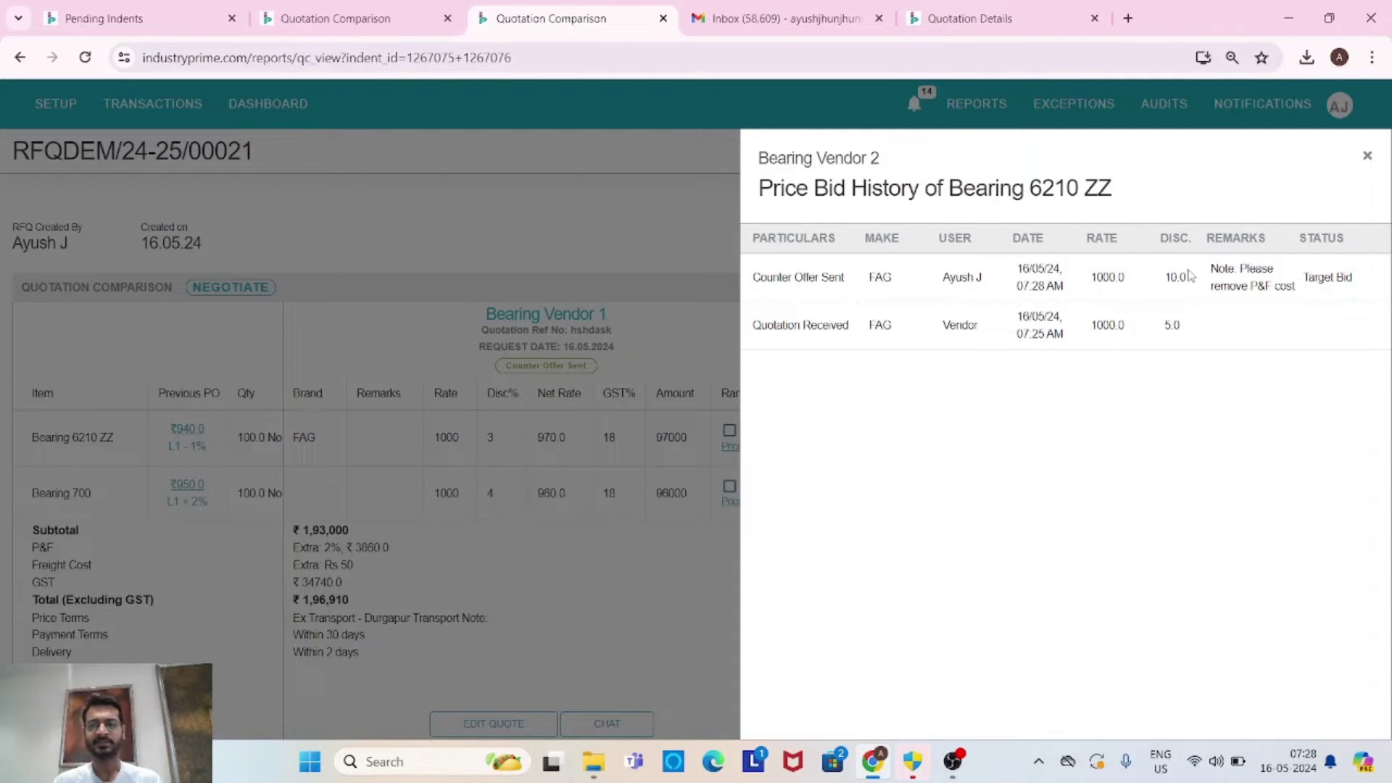
click(1367, 155)
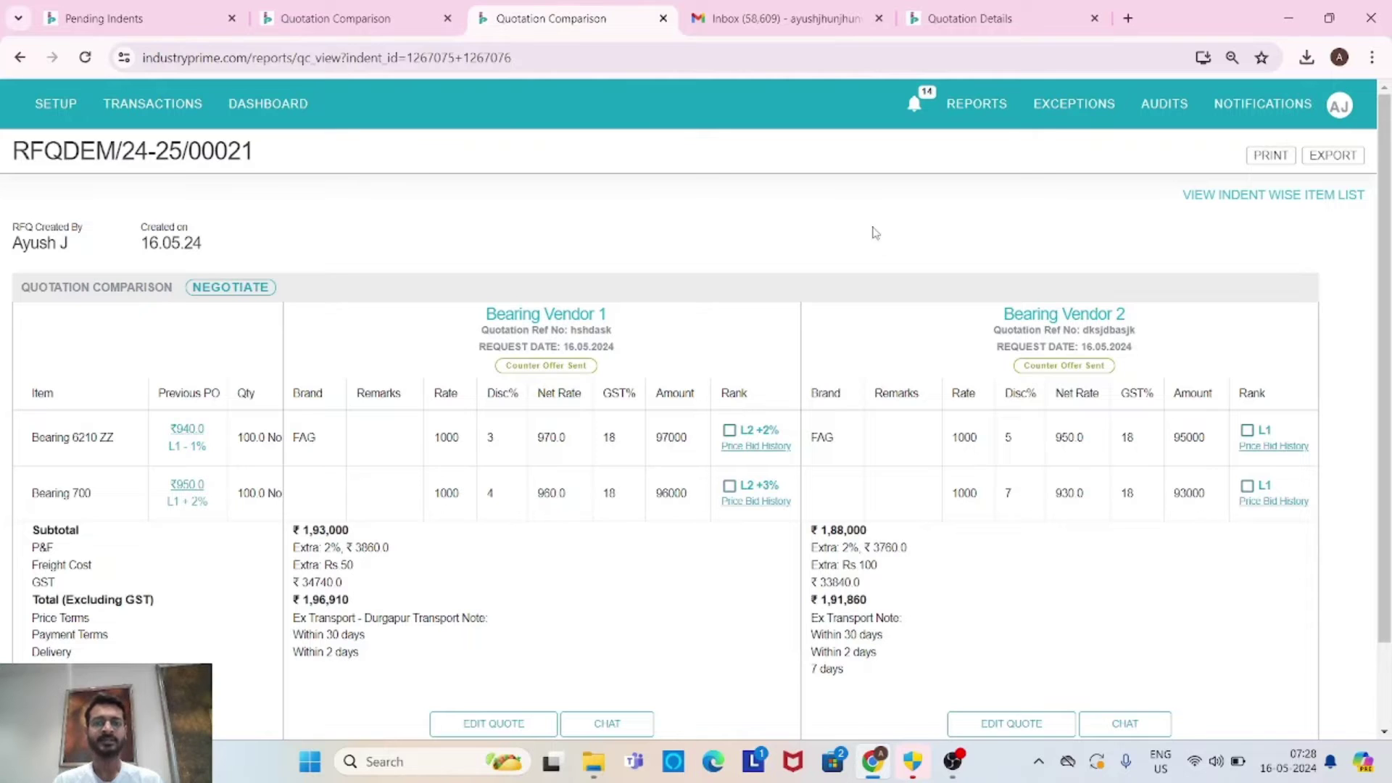
- Switch to Gmail, read the newly received counter offer email for RFQ 21, and open its re-quote form
click(769, 22)
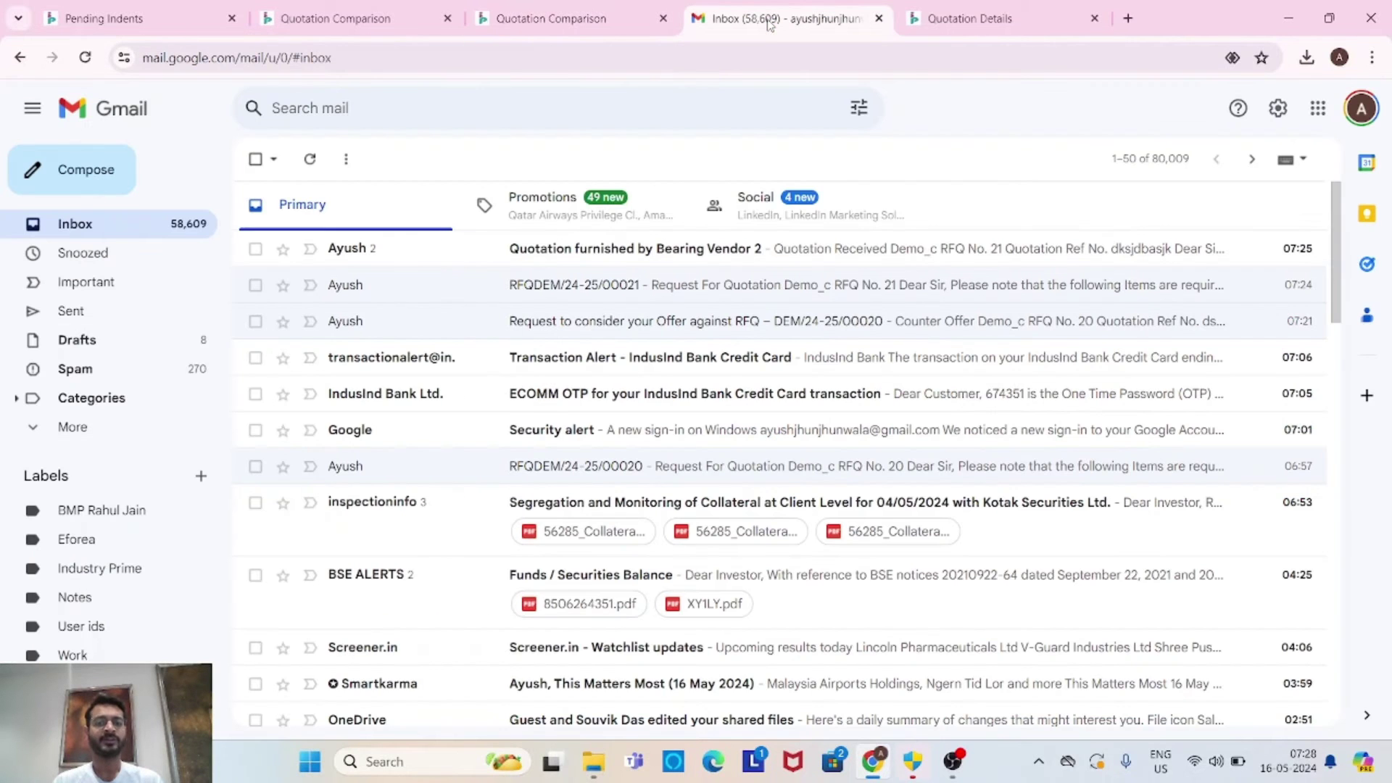
click(92, 230)
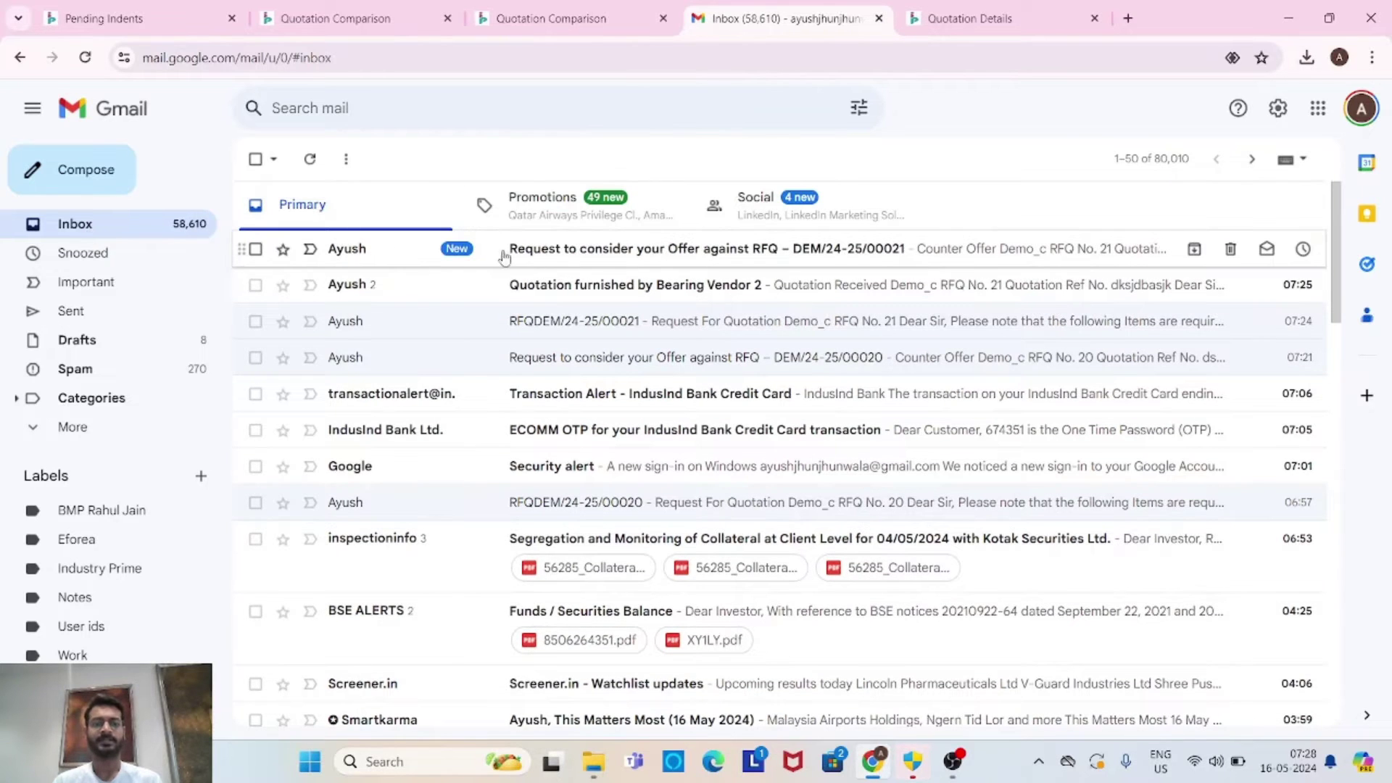
click(761, 252)
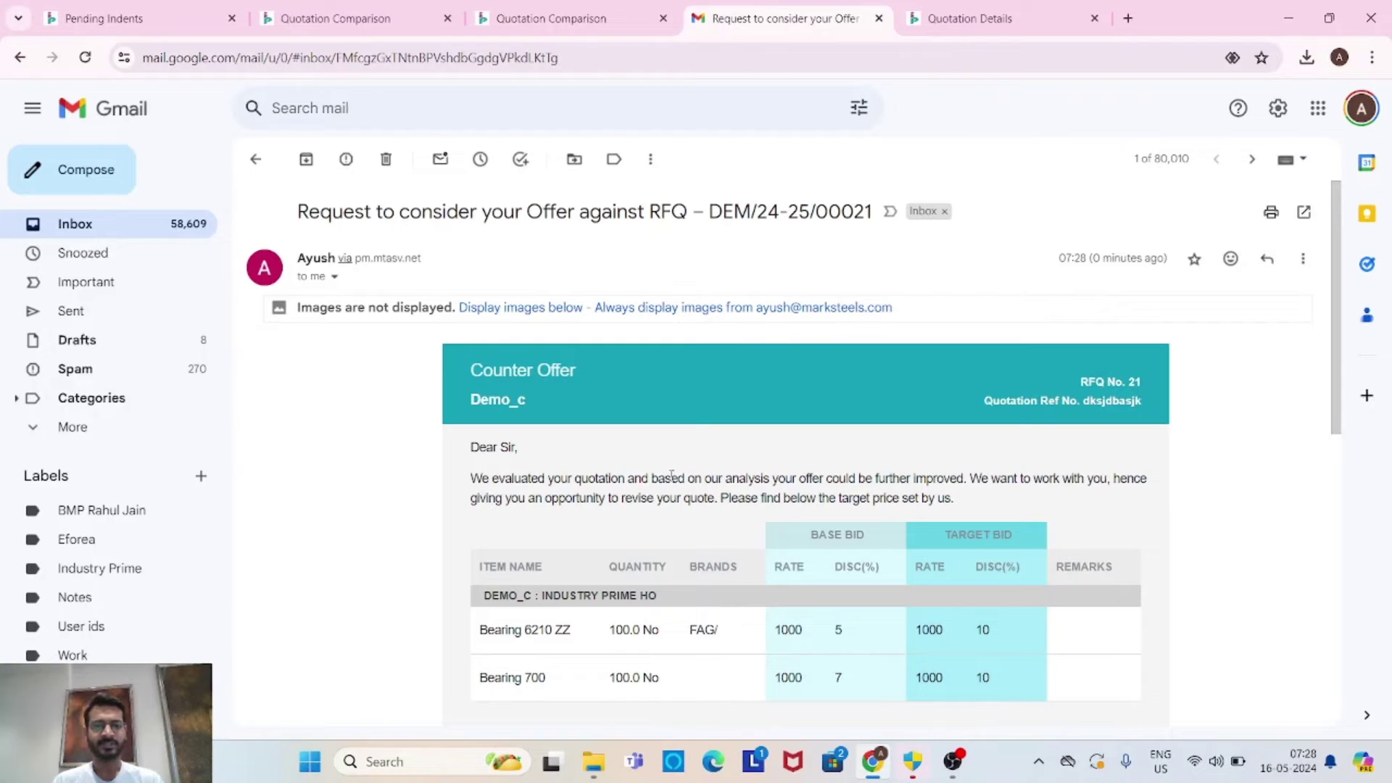
scroll(671, 474, down, 4)
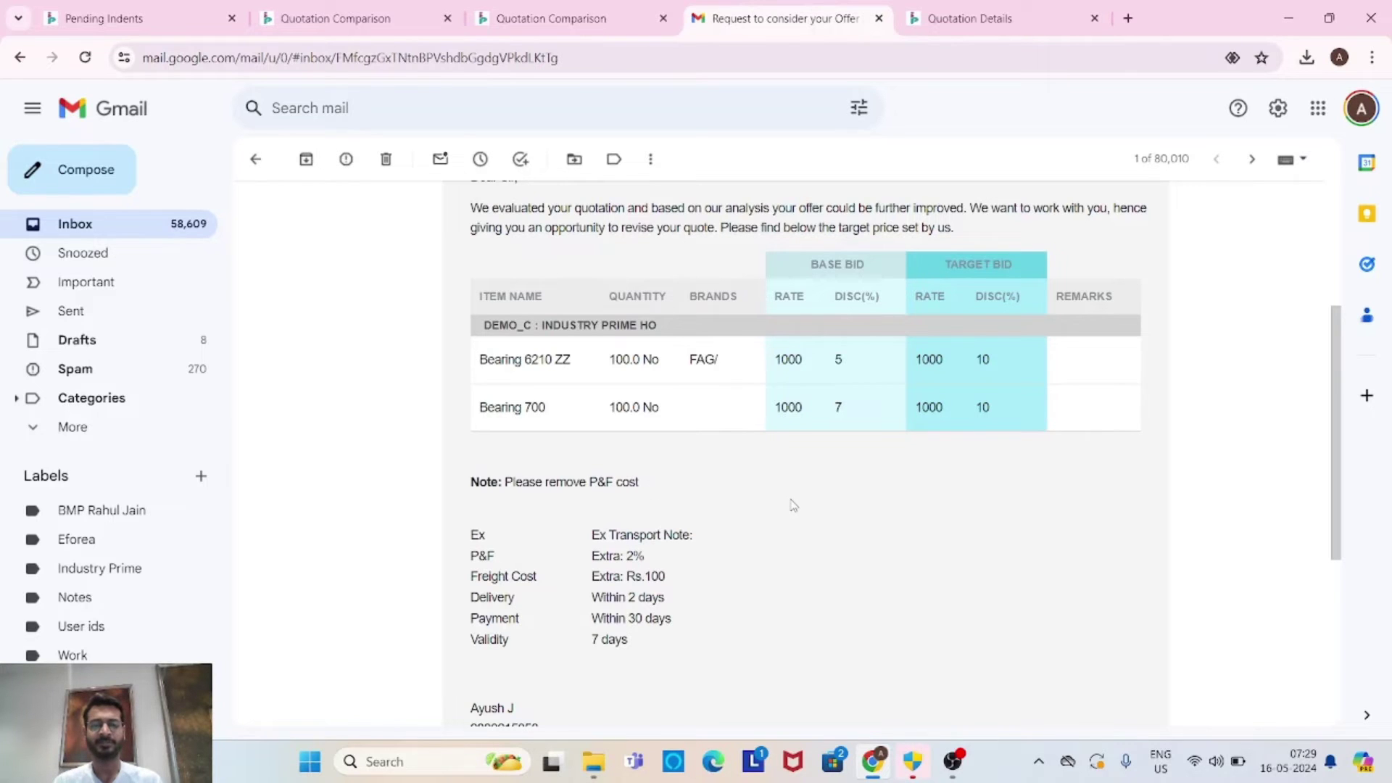
scroll(794, 506, down, 2)
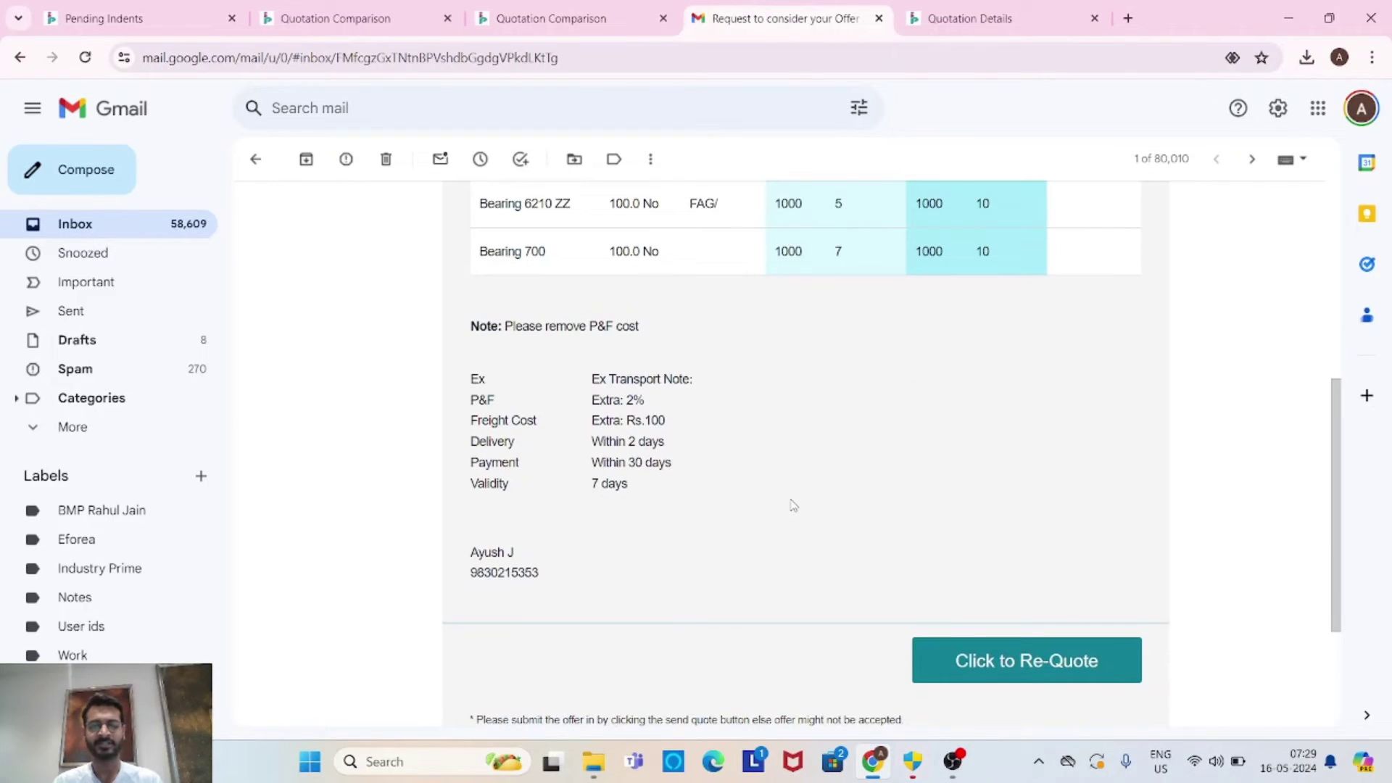
click(990, 660)
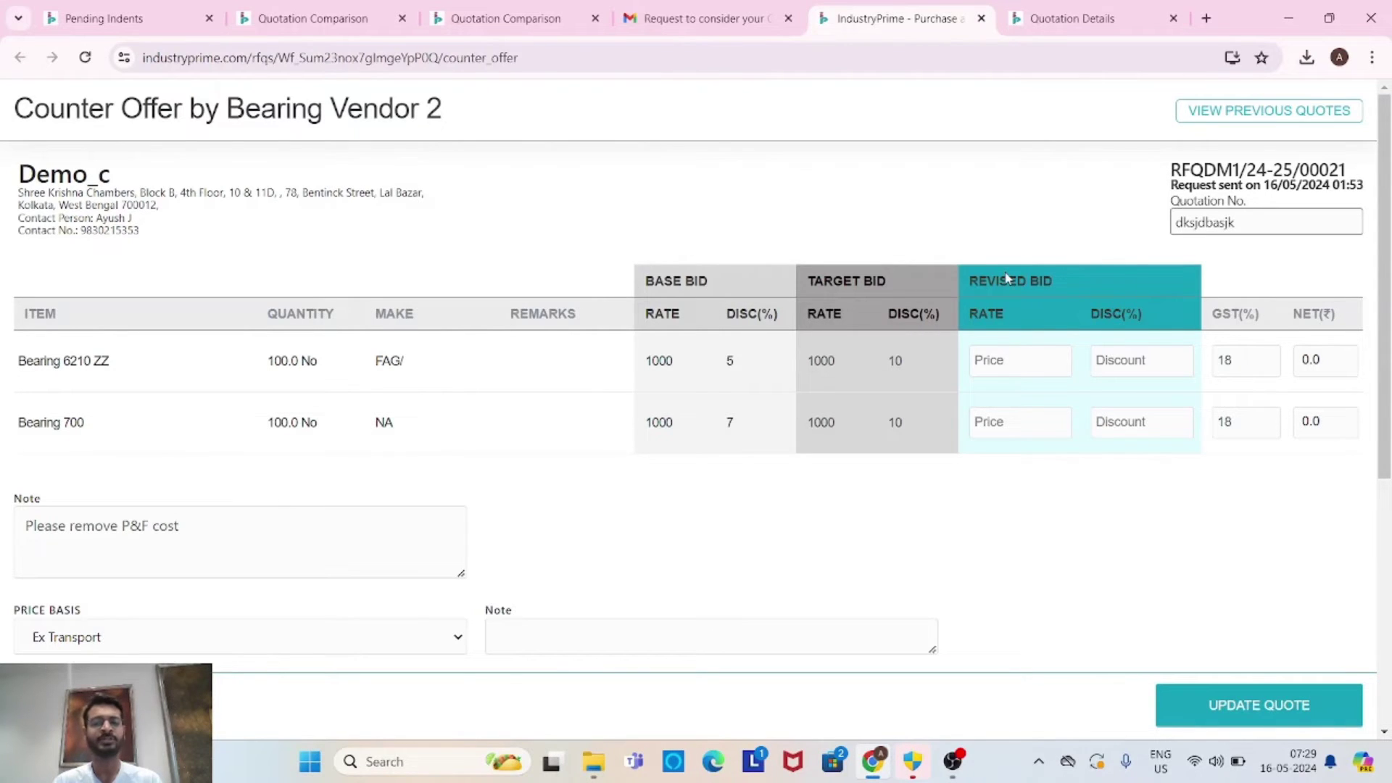
- Enter revised bids of rate 1000 with 7% discount for Bearing 6210 ZZ and rate 1000 with 8% discount for Bearing 700
click(1010, 360)
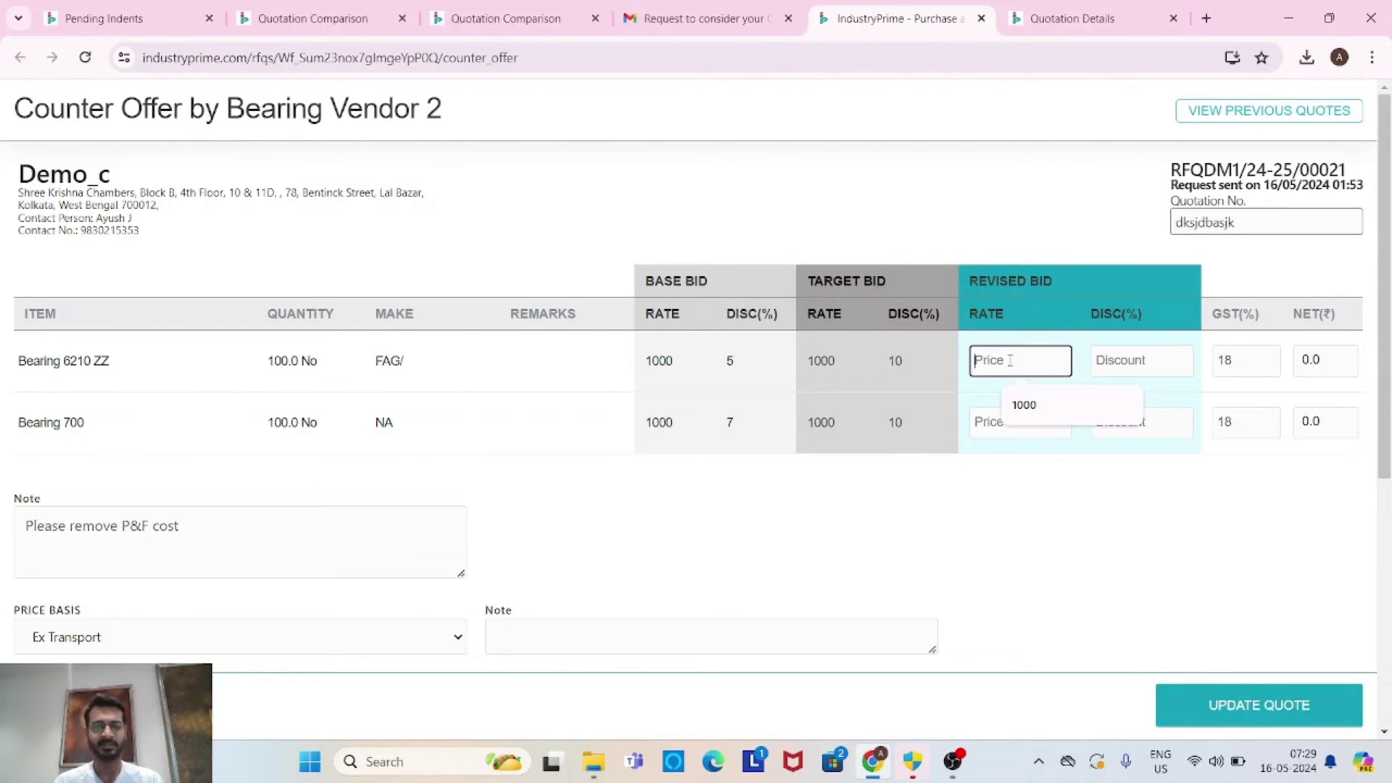
text(1000)
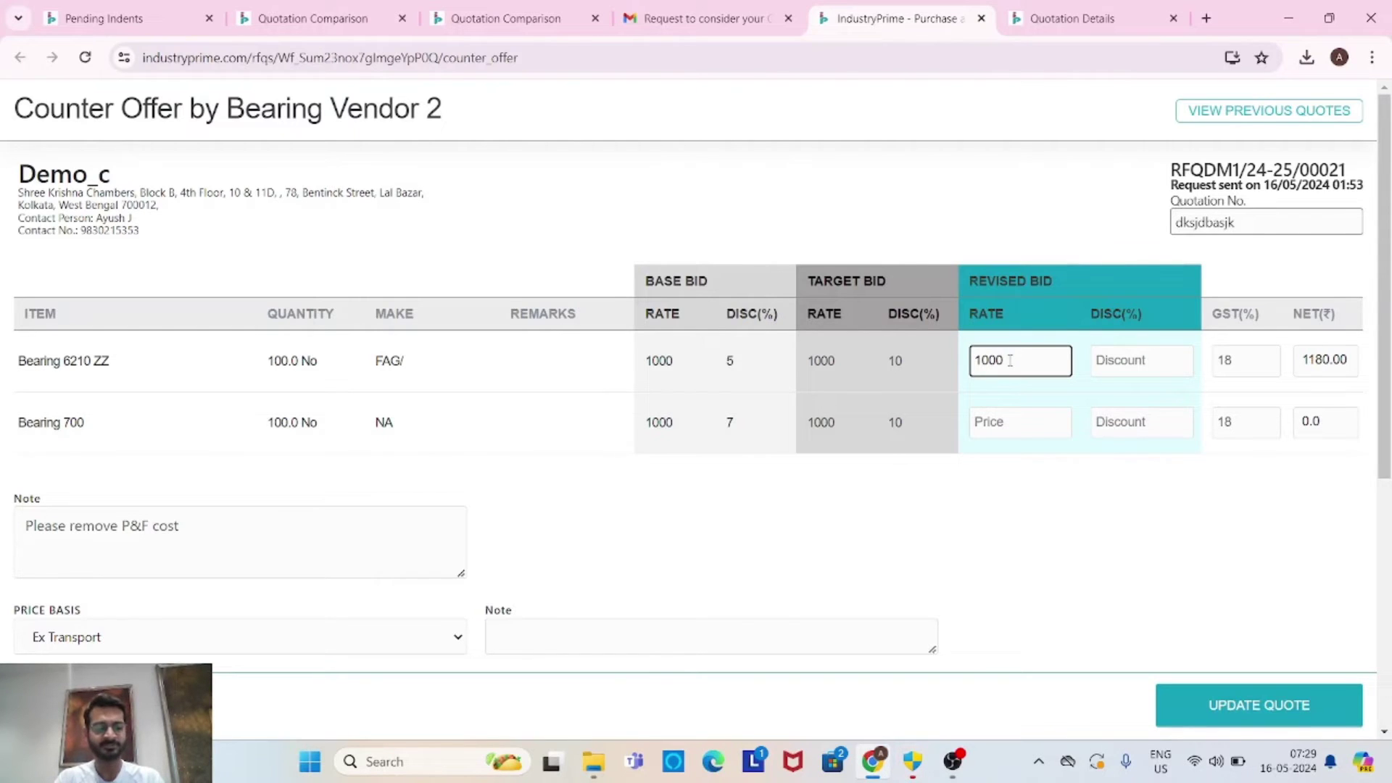
key(Tab)
text(7)
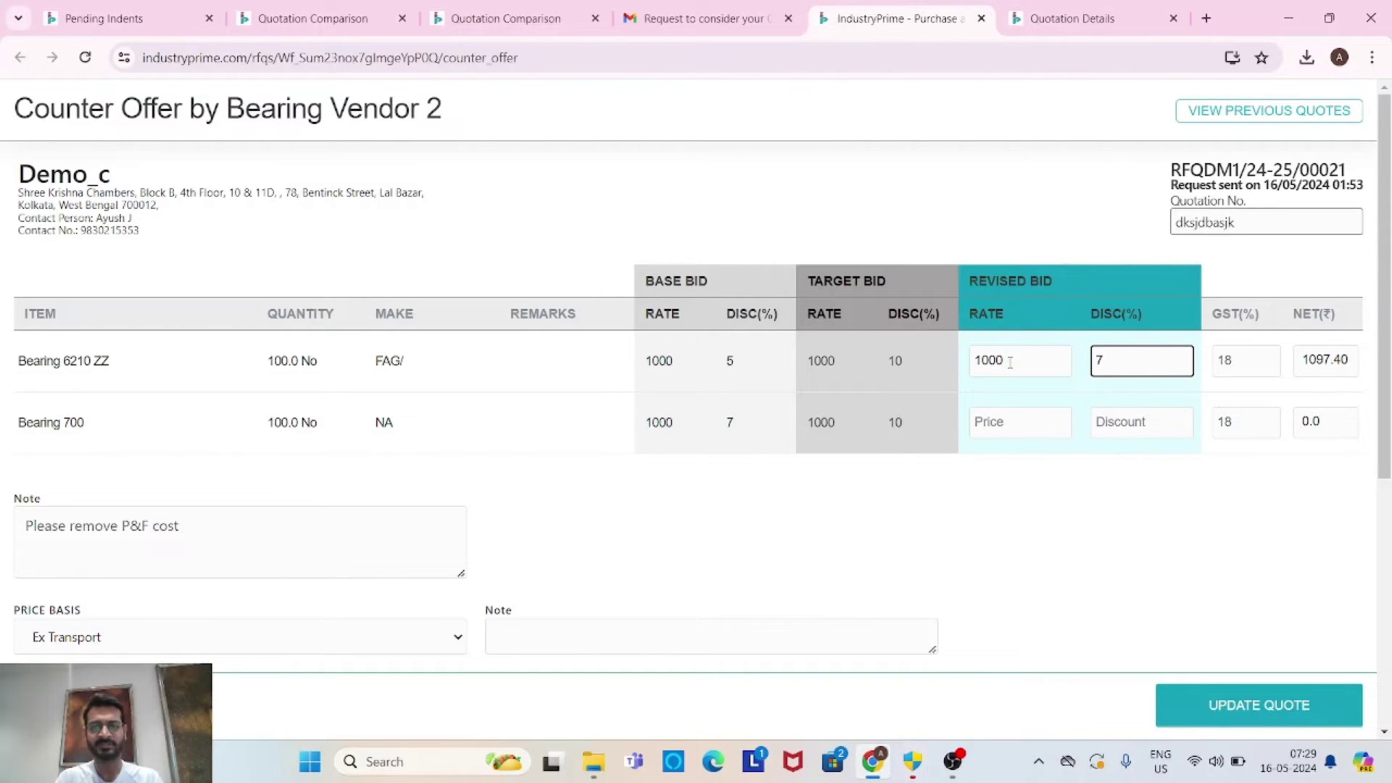
click(1013, 437)
text(1000)
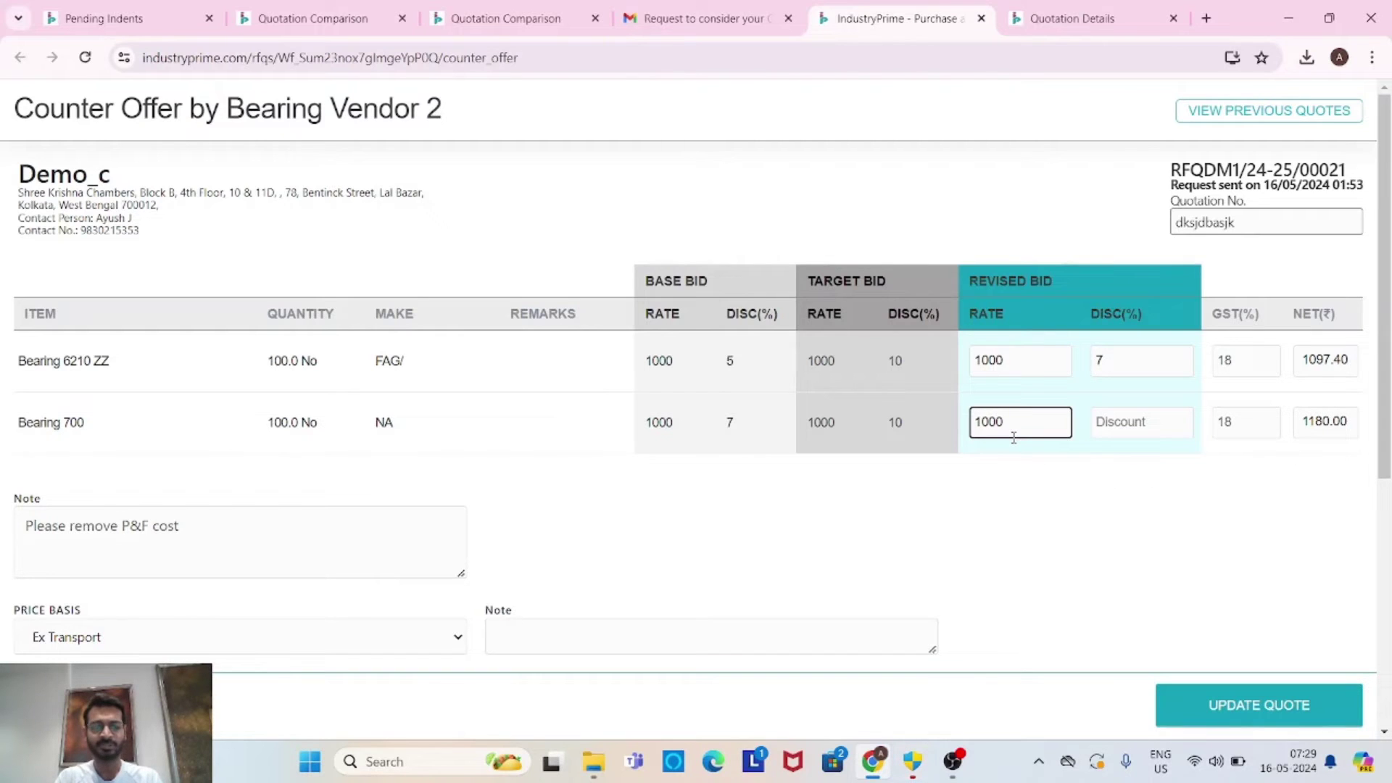
key(Tab)
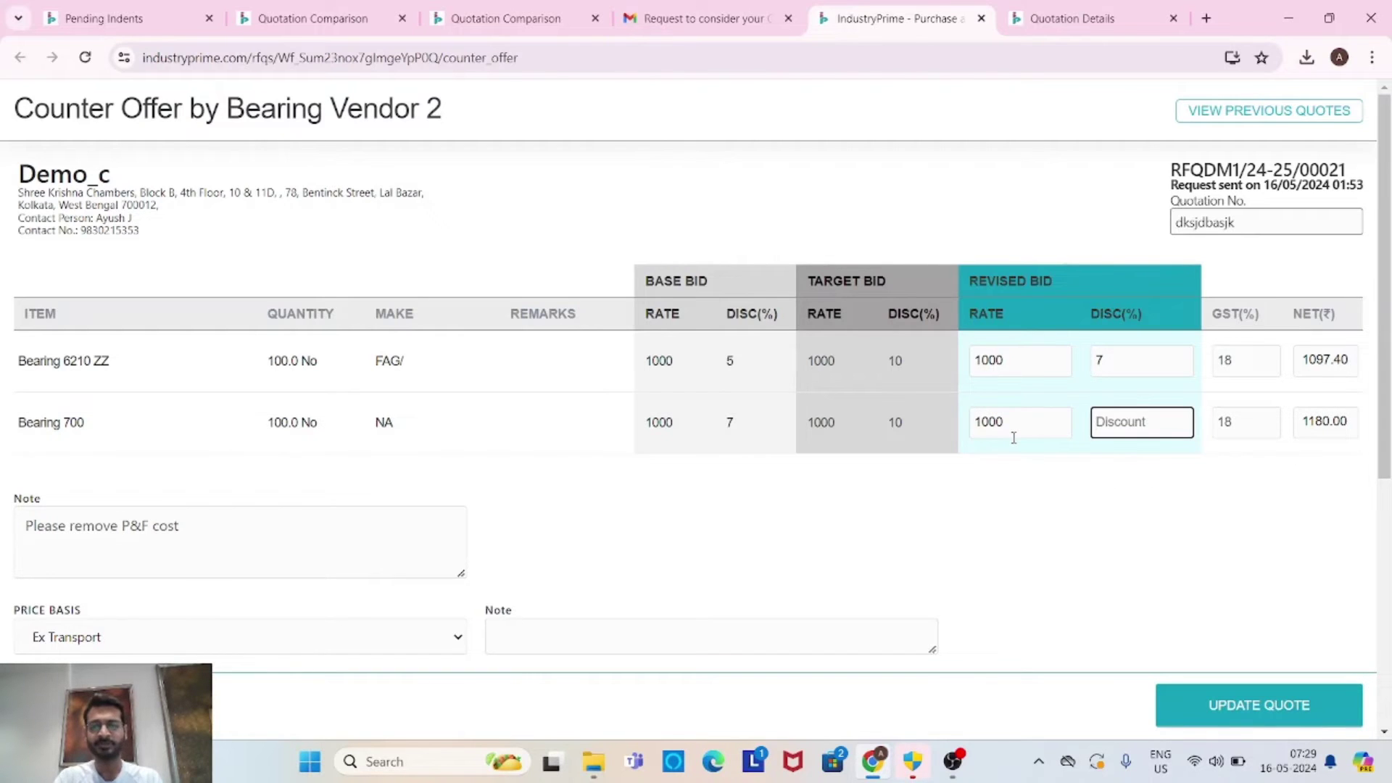
text(8)
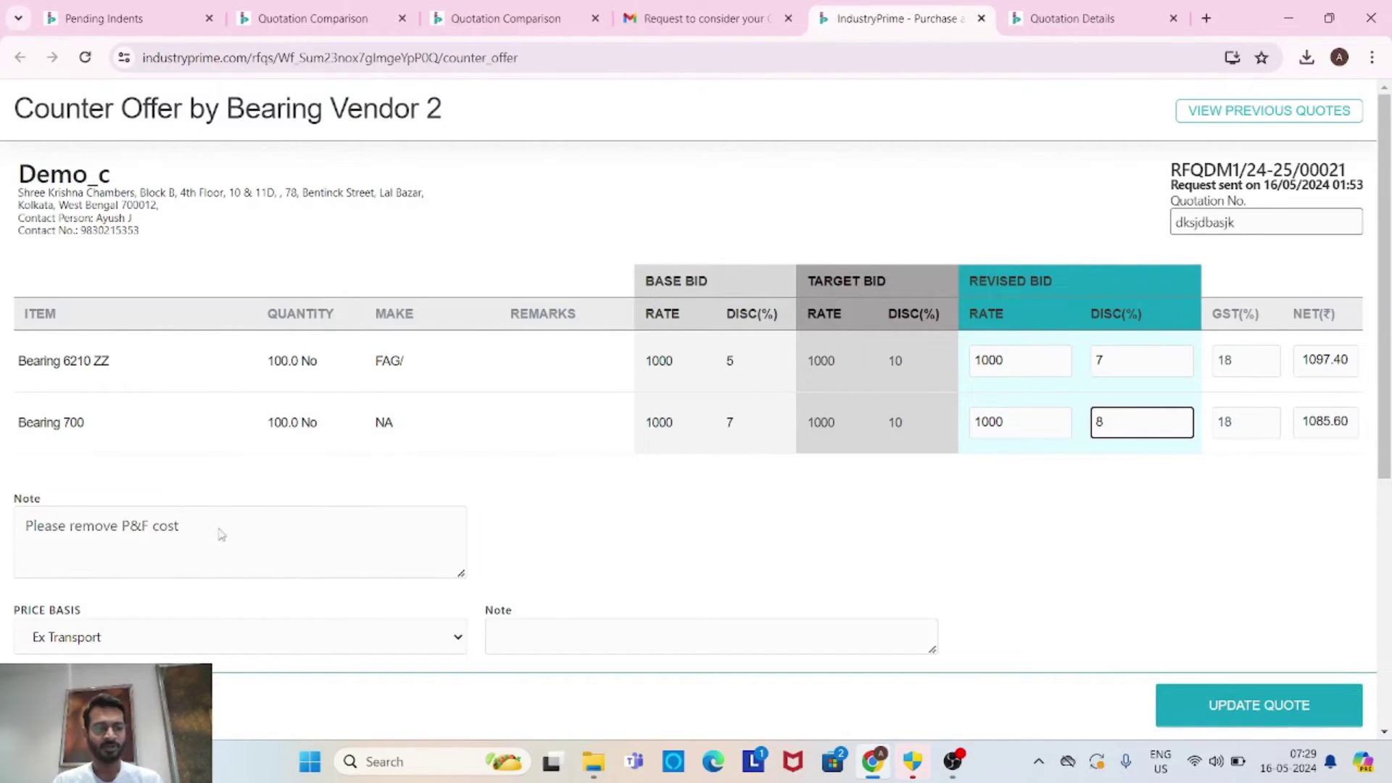
- Change the P & F term to Inclusive and submit the updated quote
scroll(426, 563, down, 1)
scroll(426, 564, down, 1)
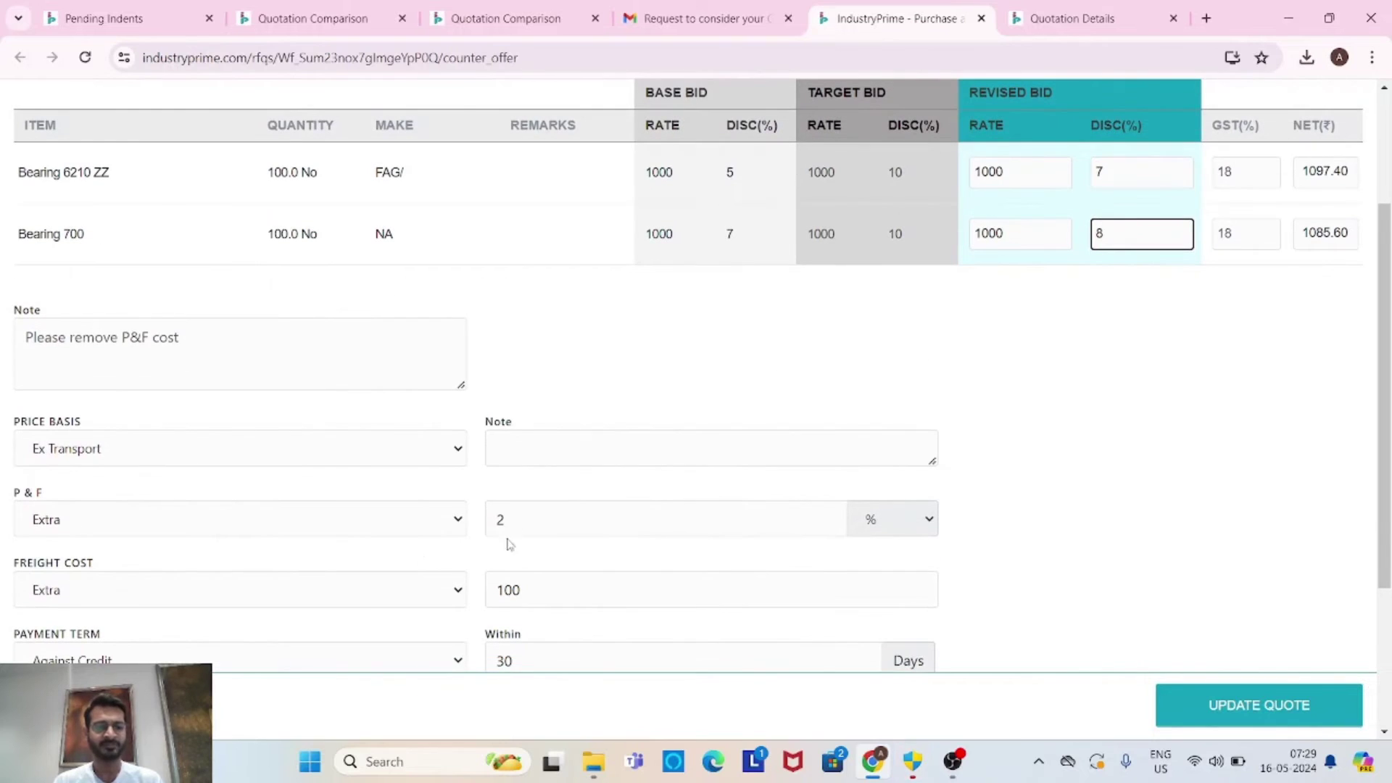
double_click(537, 525)
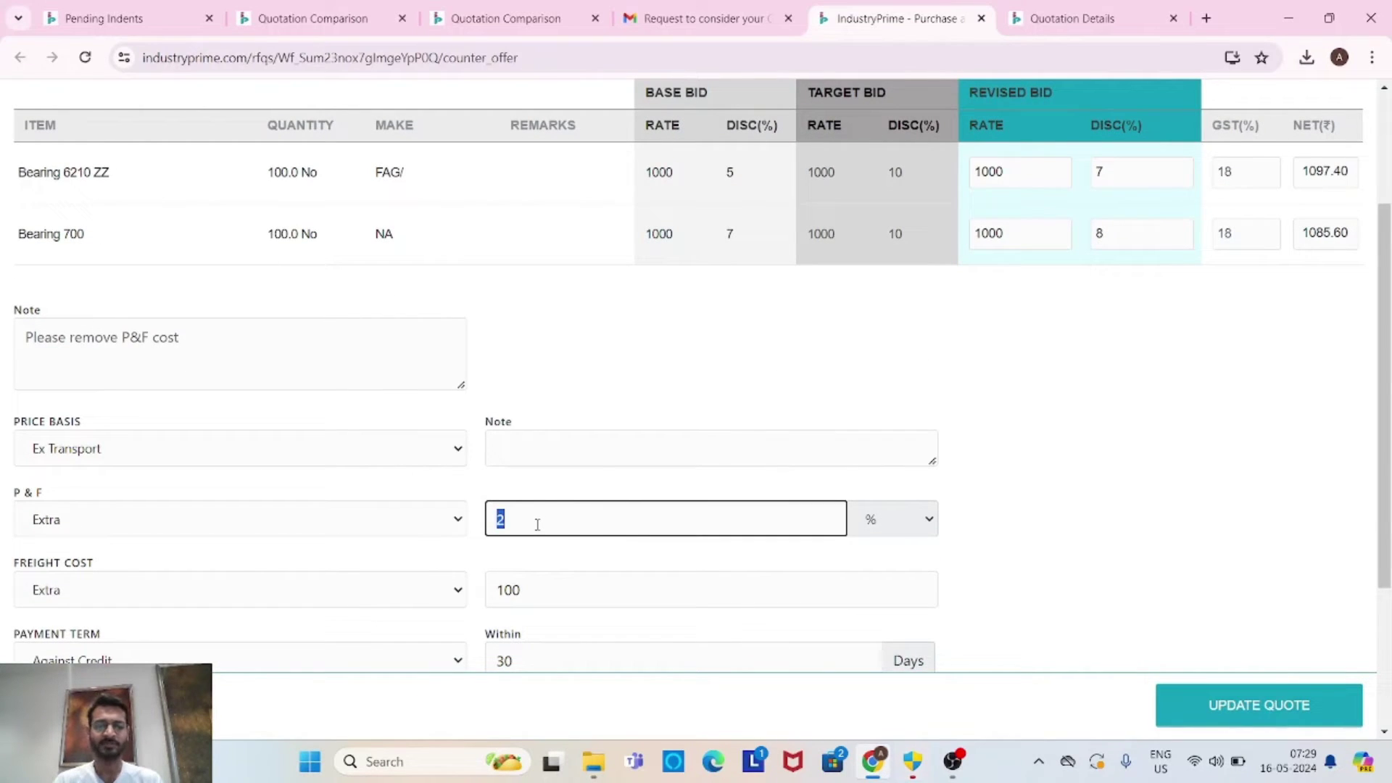
key(BackSpace)
click(412, 523)
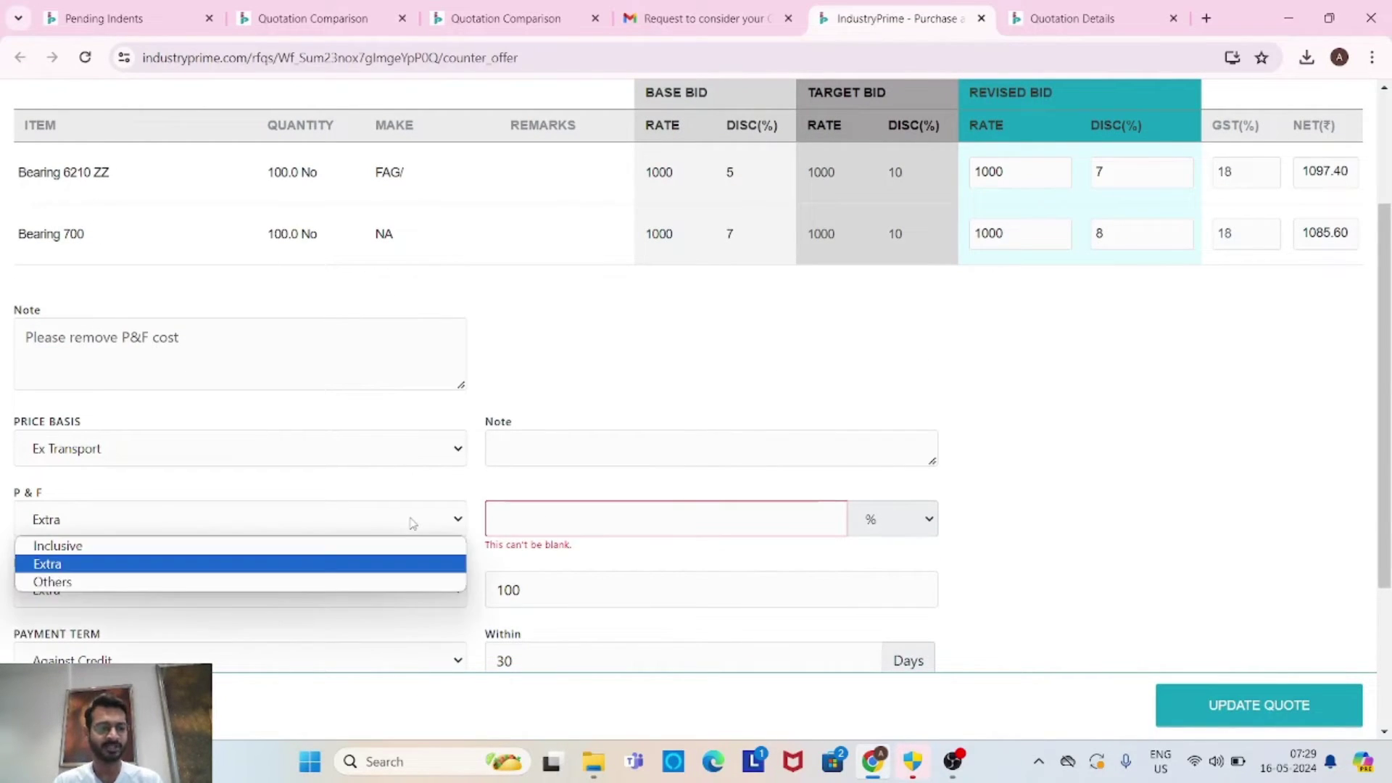
click(392, 545)
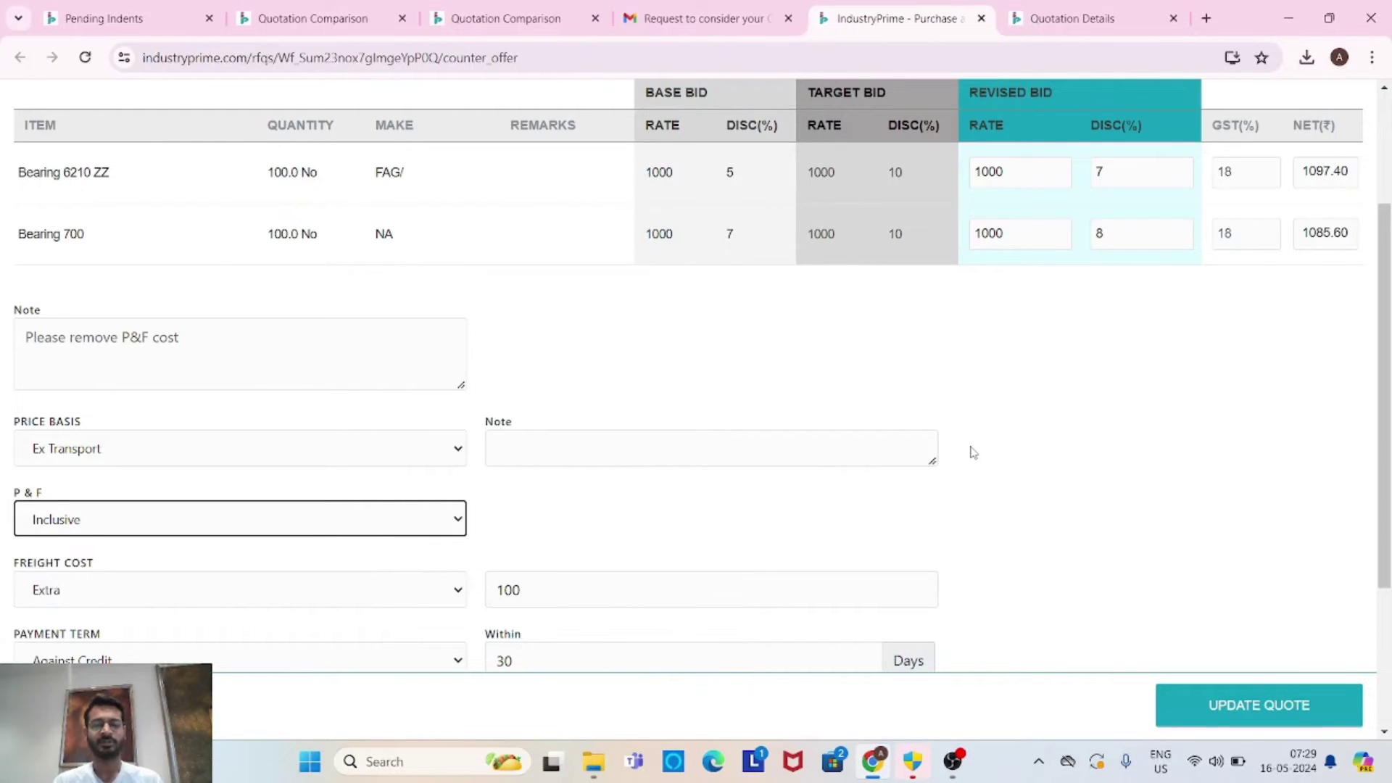
scroll(972, 452, up, 2)
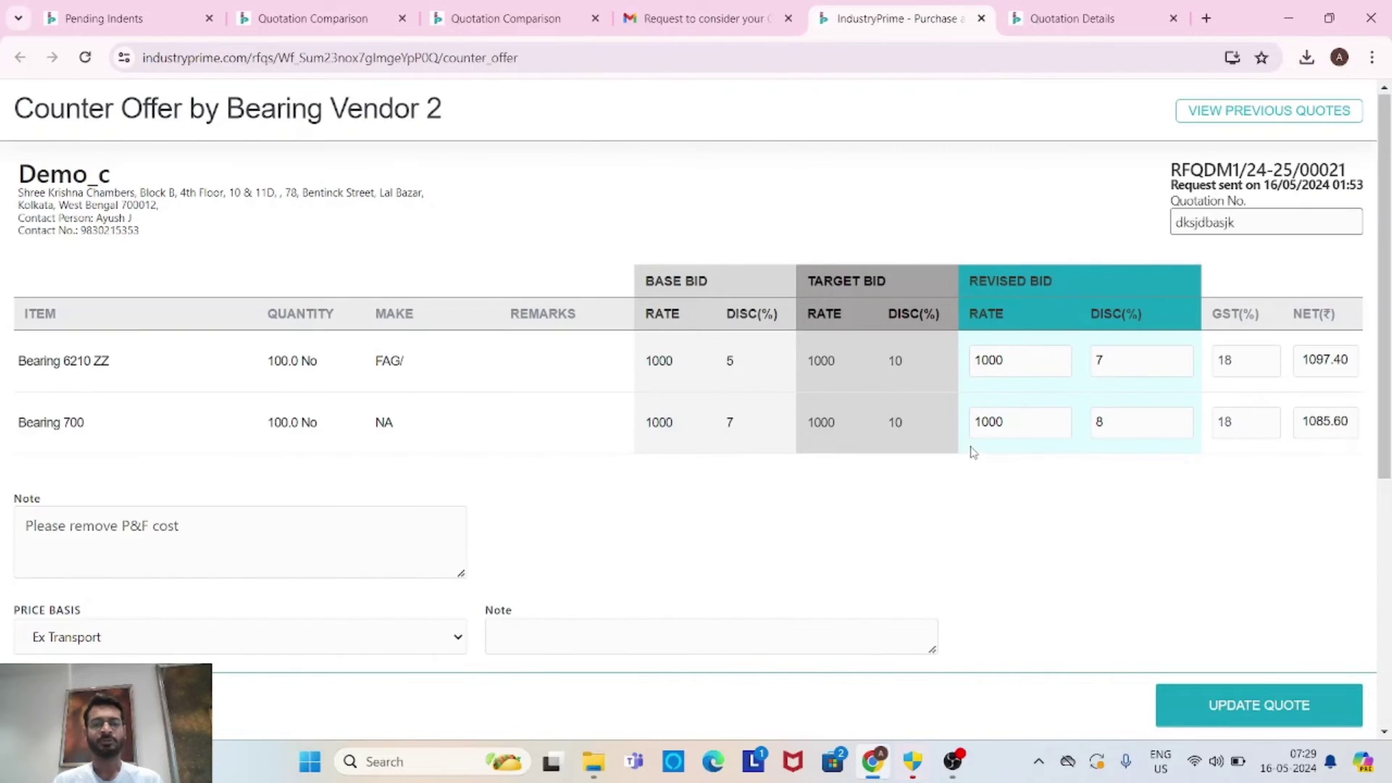
click(1237, 704)
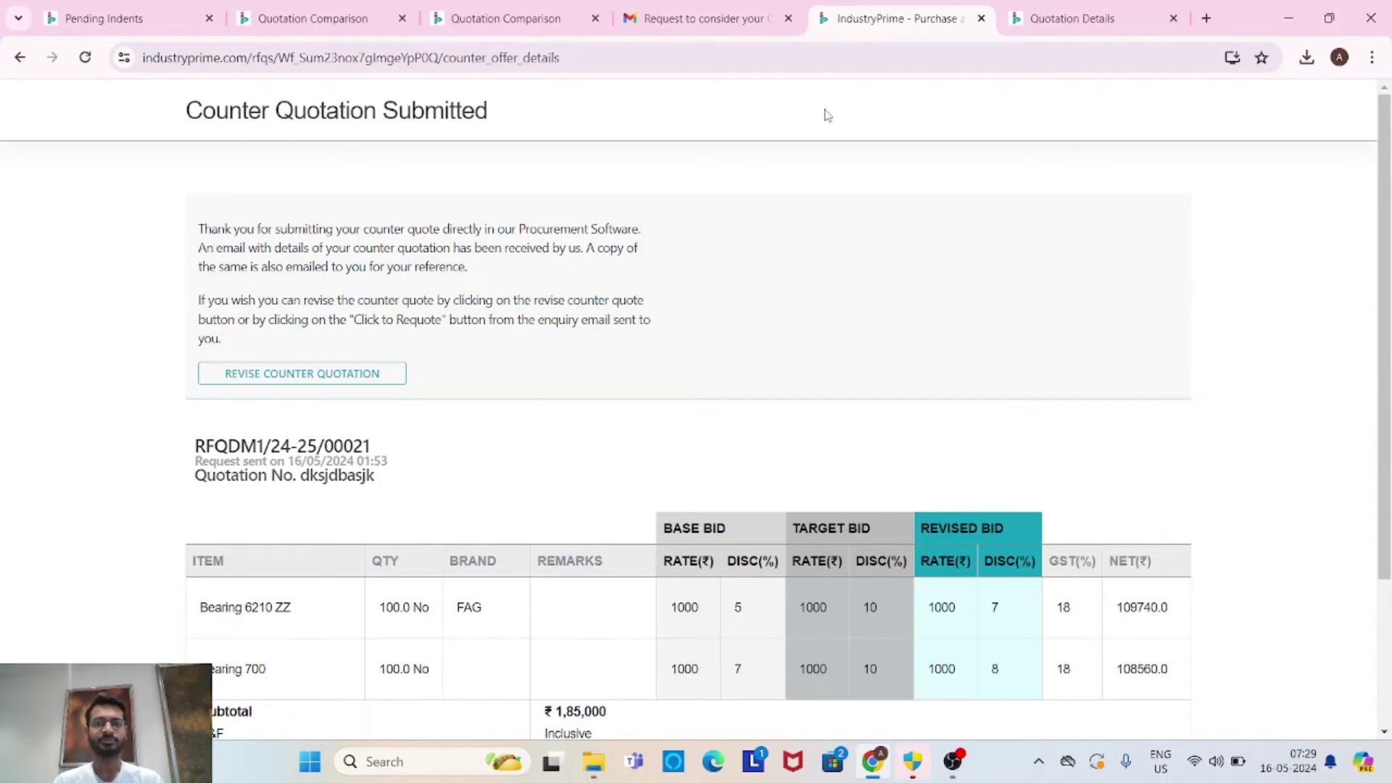
- Switch to the Gmail inbox, open the new counter quotation email from Bearing Vendor 2, and read its bids and terms
click(705, 27)
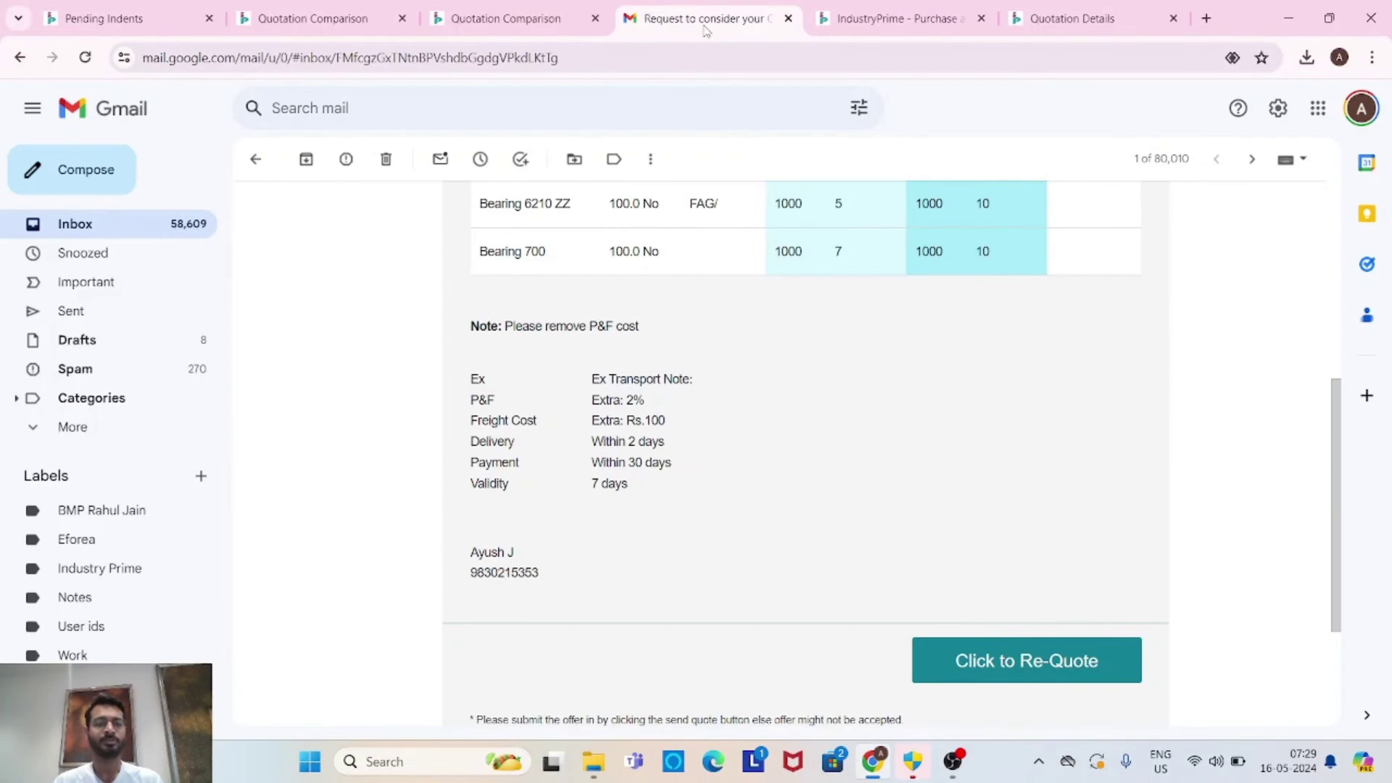
click(73, 237)
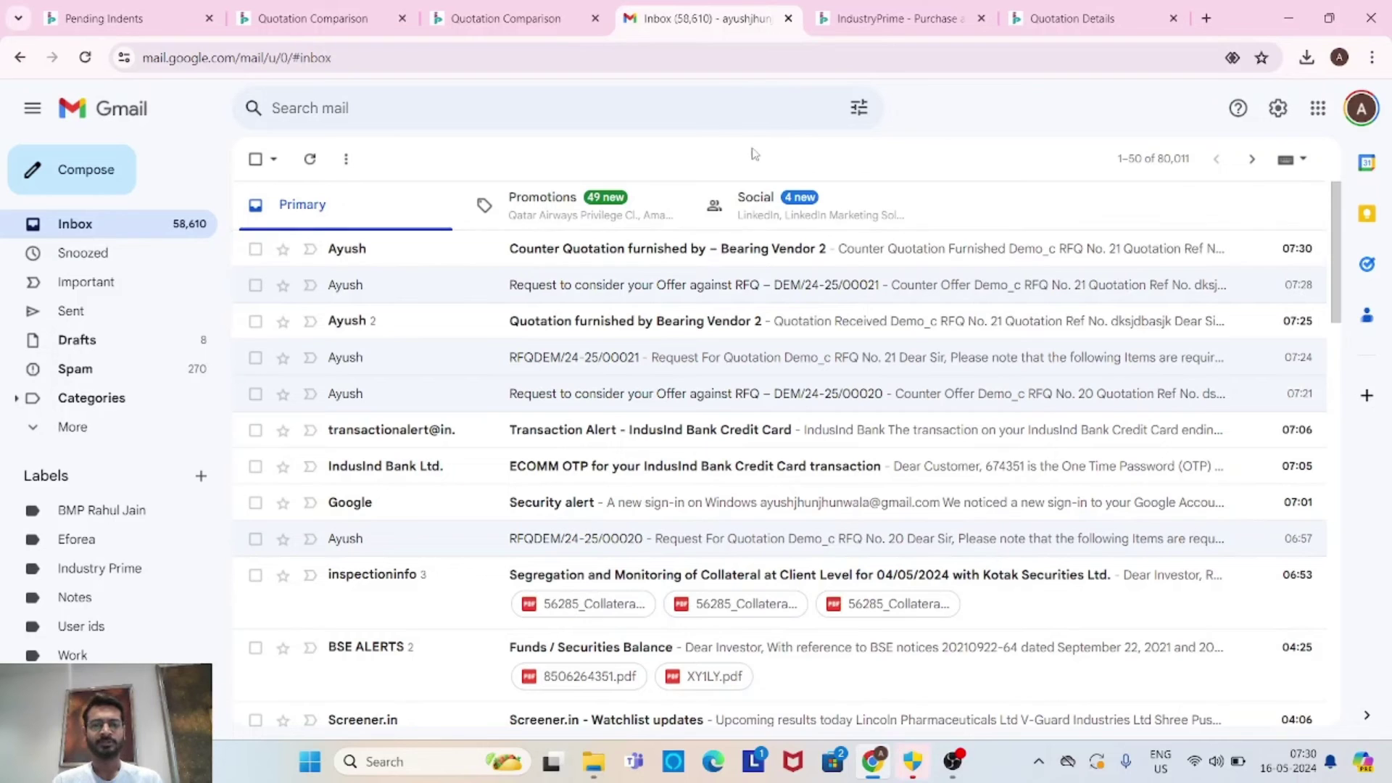
click(725, 261)
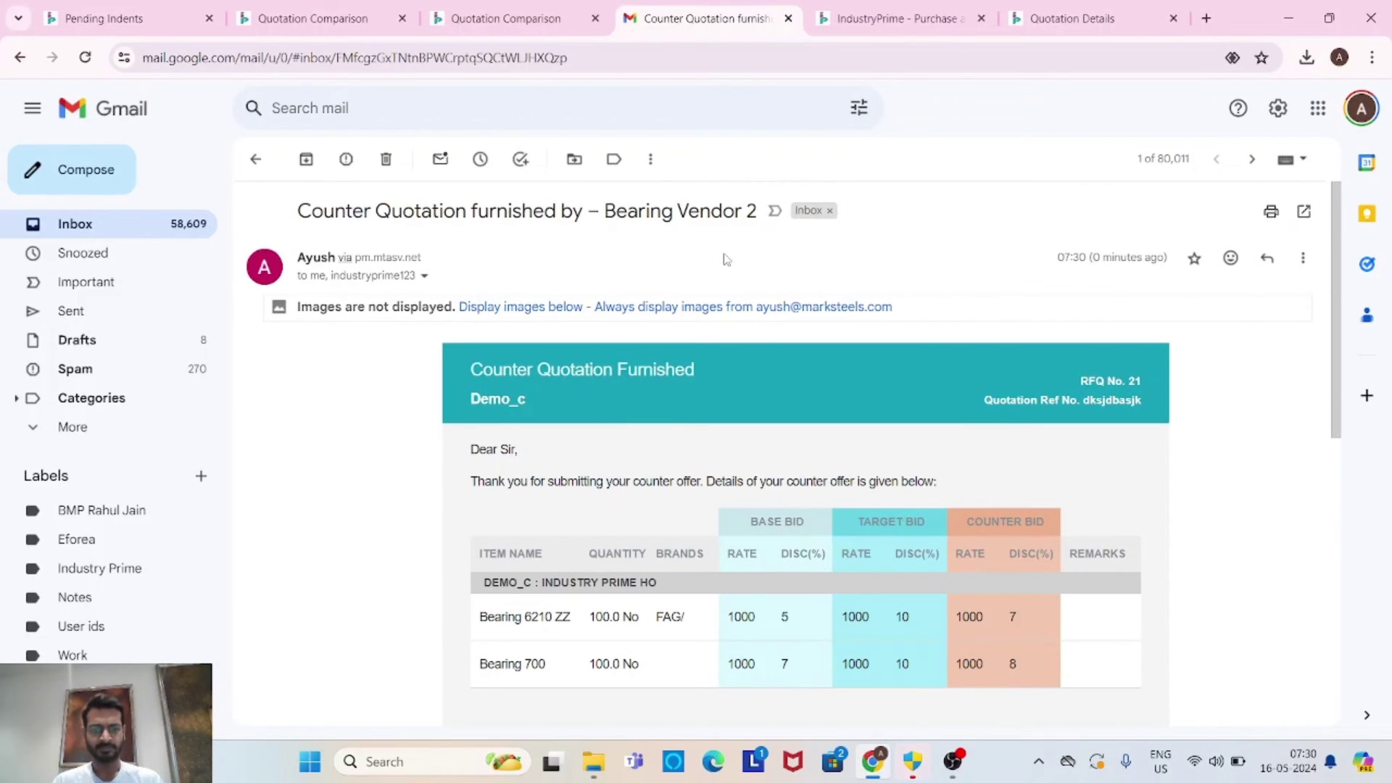
scroll(382, 472, down, 3)
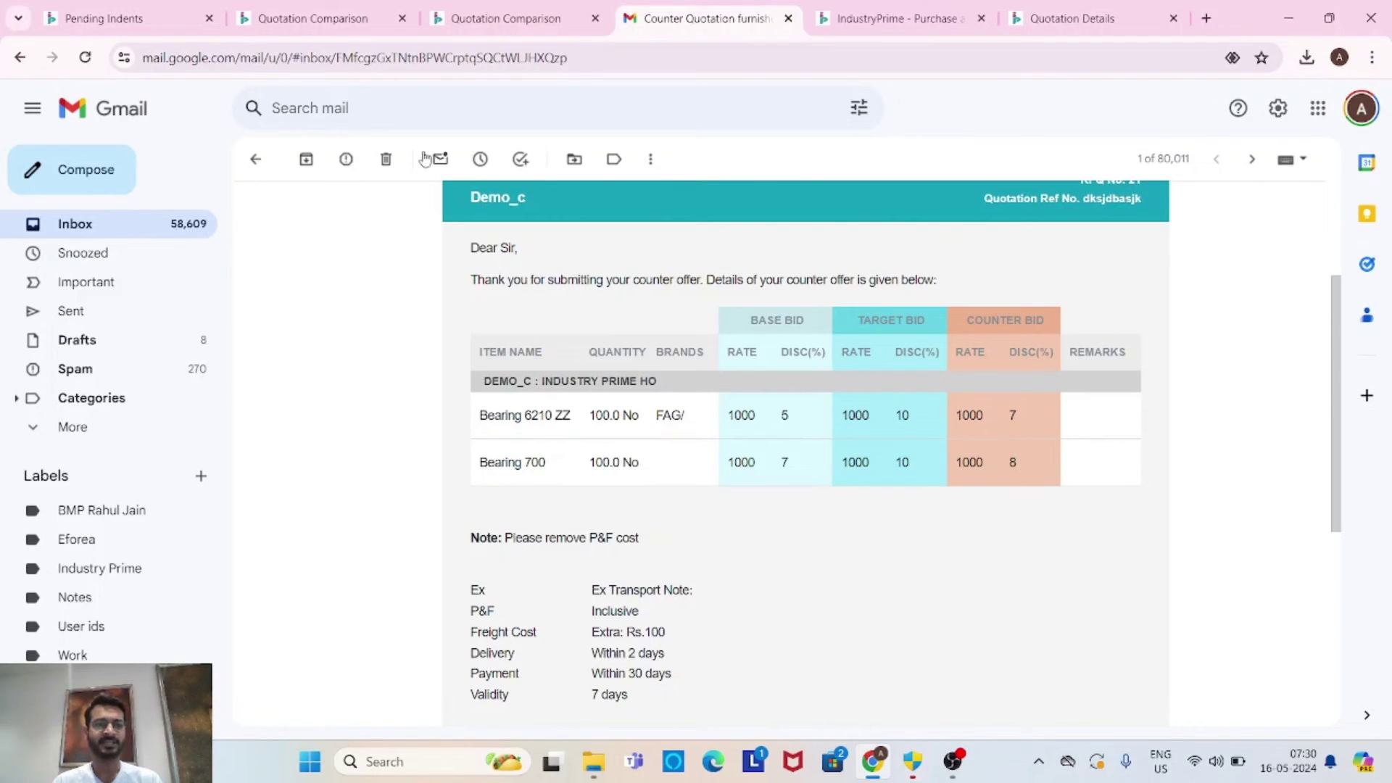
- Return to the RFQ 21 quotation comparison in IndustryPrime, reload it, and review Bearing Vendor 2's revised bids
click(316, 27)
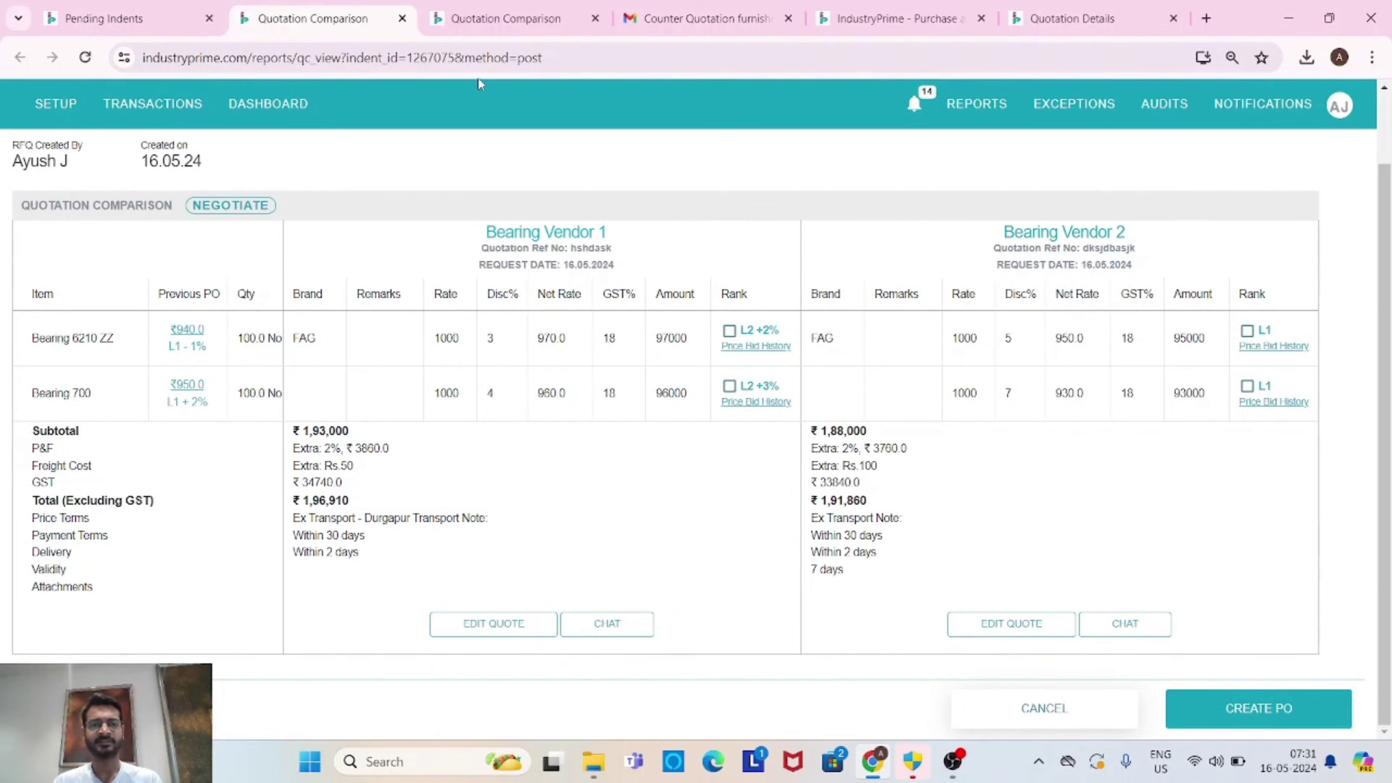
click(484, 19)
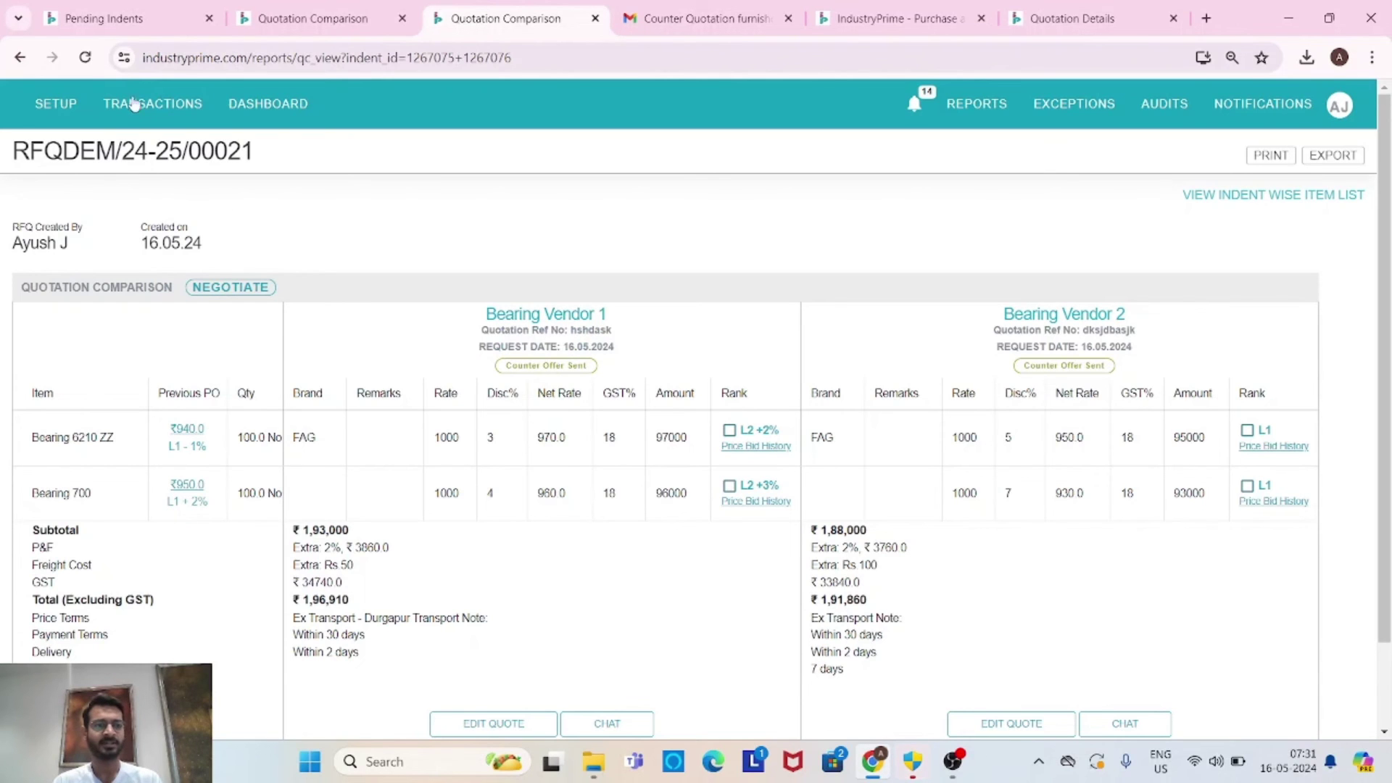
click(86, 58)
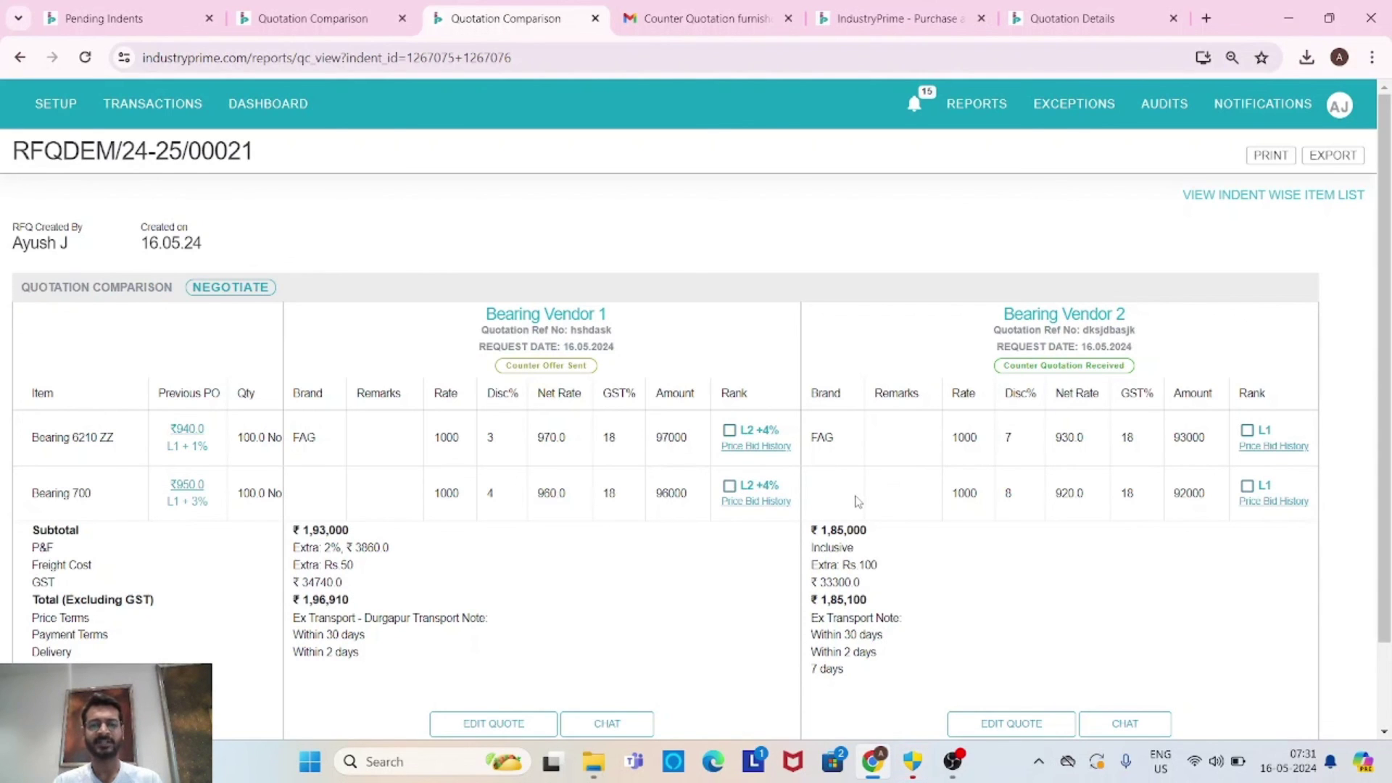
scroll(858, 502, down, 1)
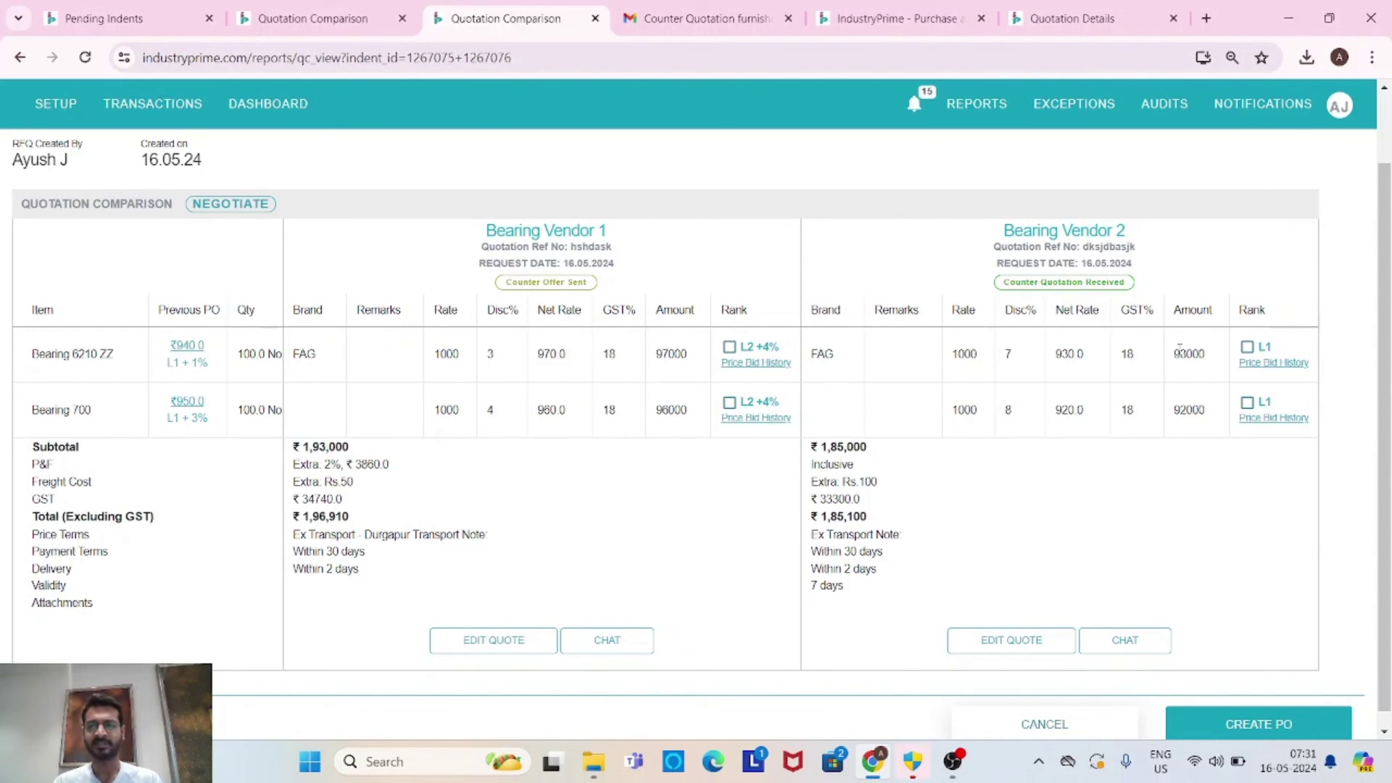
- Select Bearing Vendor 2's L1 bids for both Bearing 6210 ZZ and Bearing 700
click(1247, 347)
click(1247, 403)
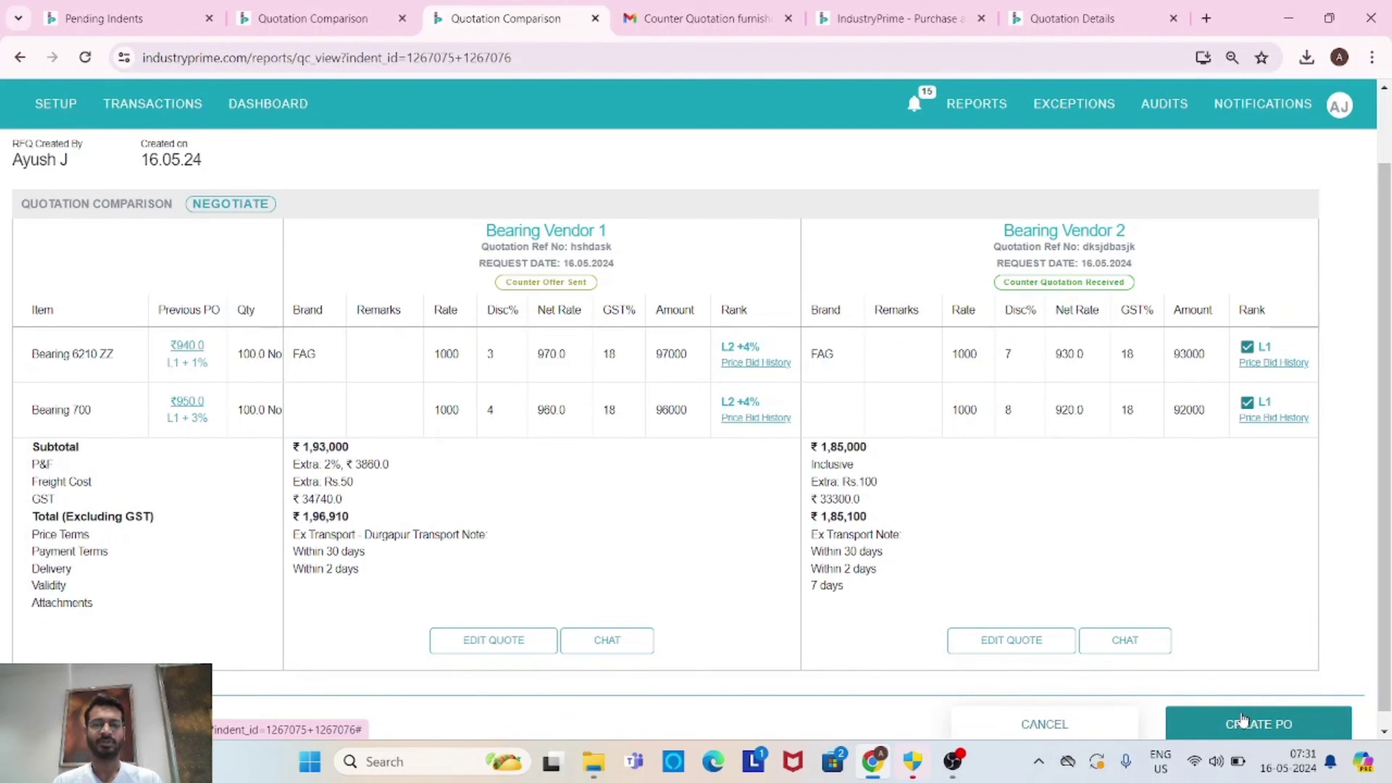
scroll(1174, 585, up, 2)
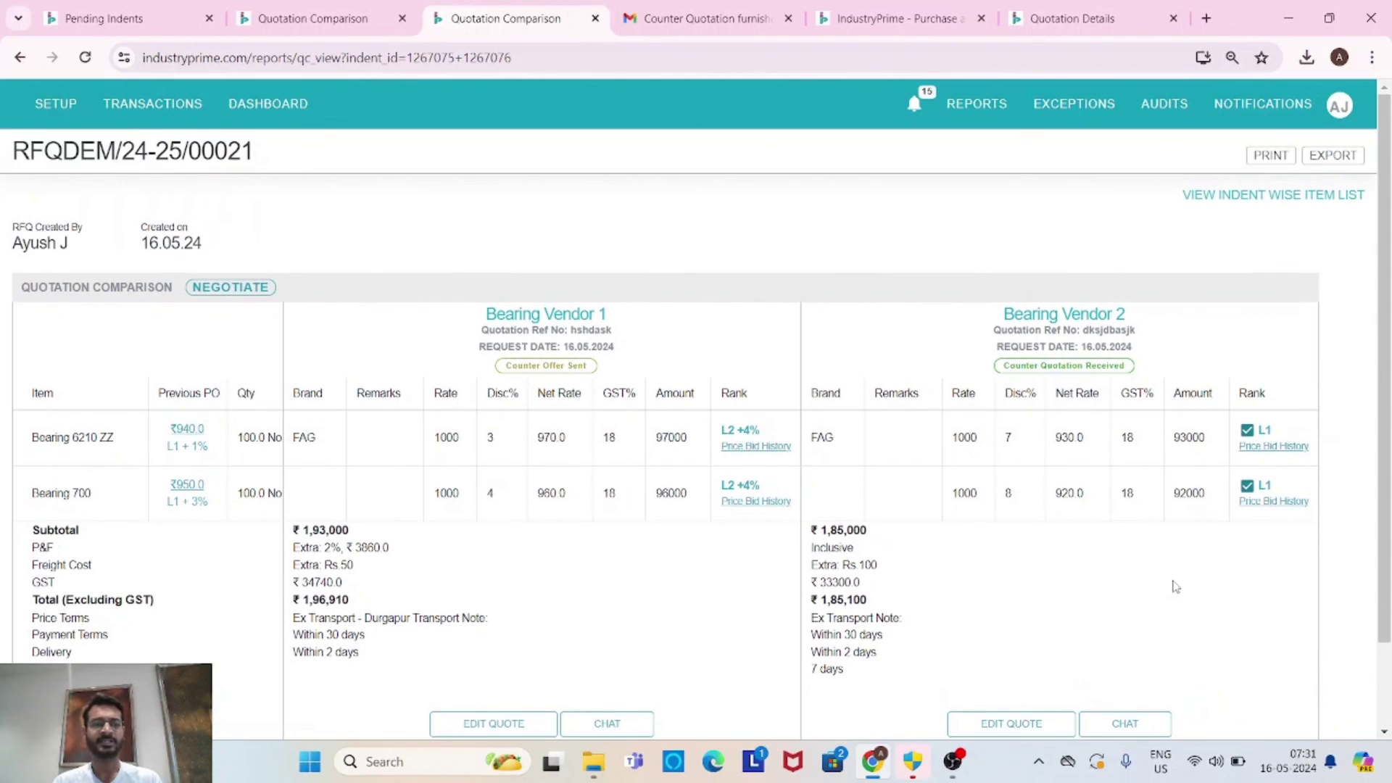